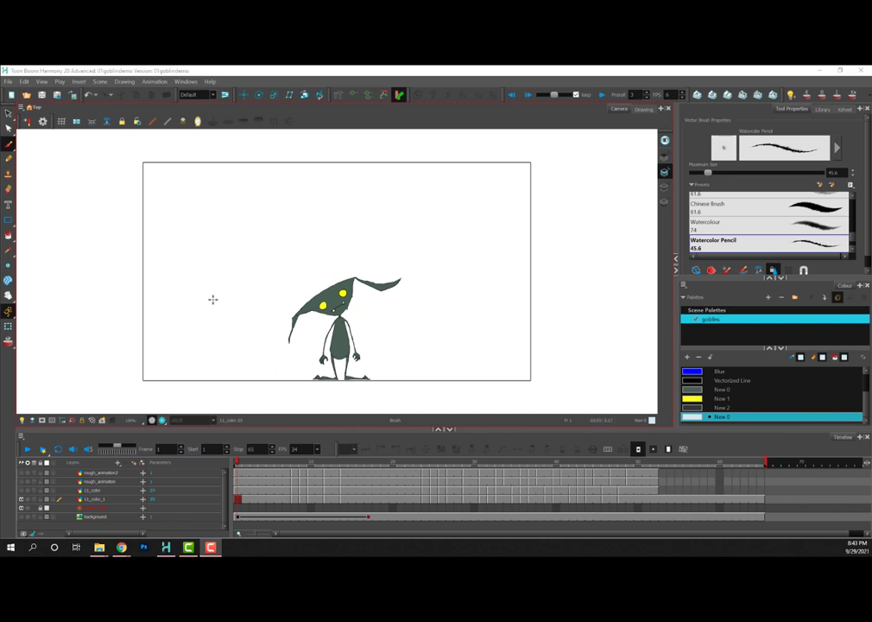
- Open File > Export to show the goblin scene's export choices
left_click(7, 84)
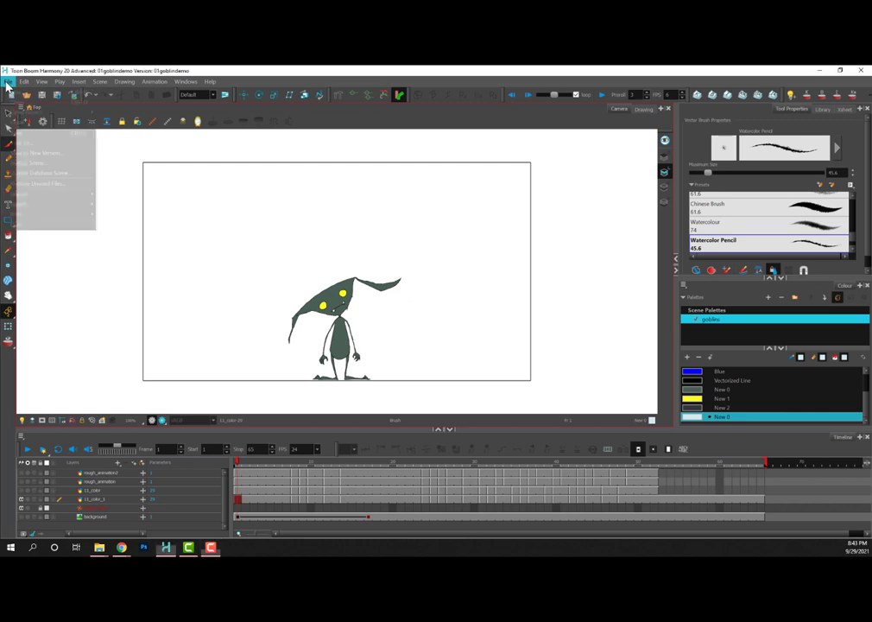
mouse_move(47, 207)
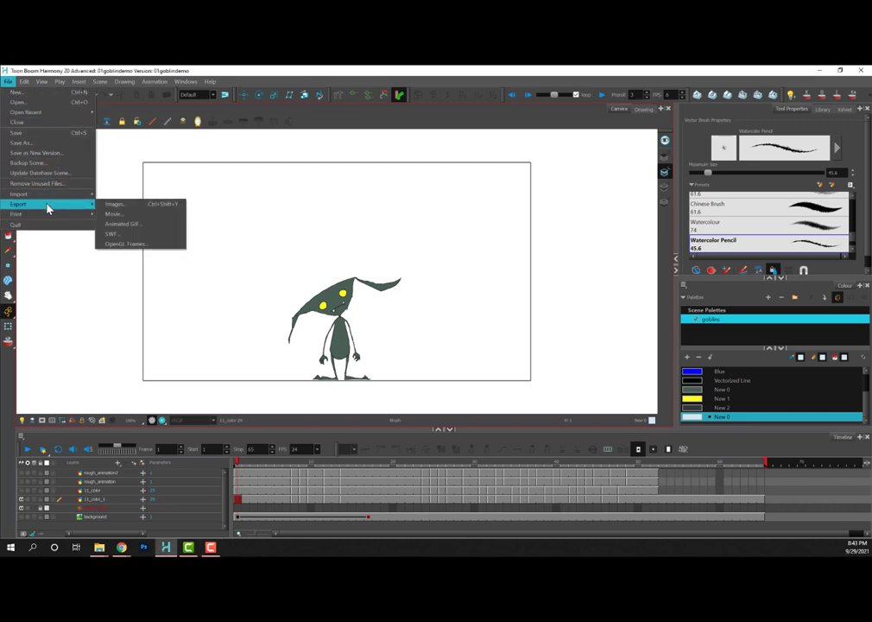
- Open Export Images and send the 01goblin-prefixed images to the 01goblindemo frames folder
left_click(121, 204)
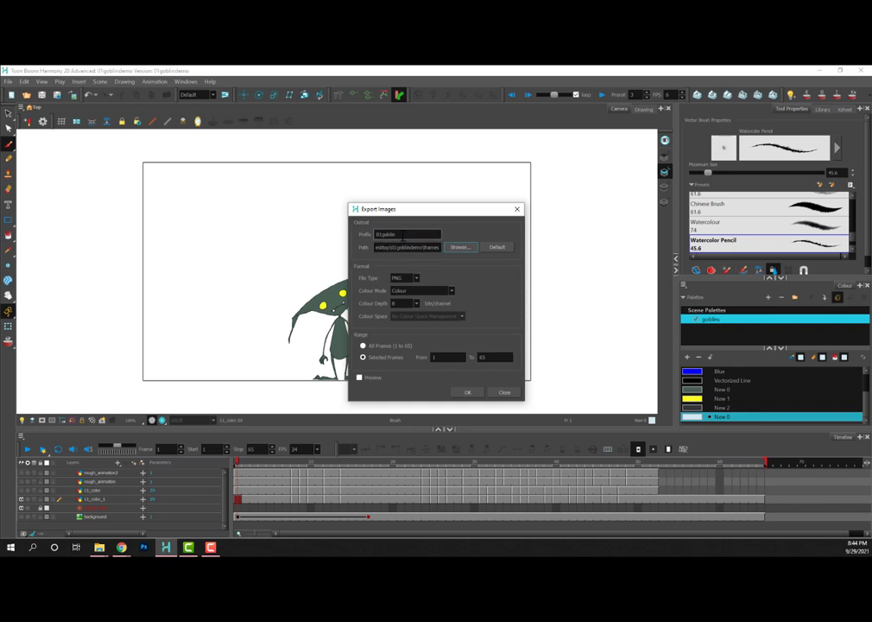
double_click(406, 236)
left_click(460, 248)
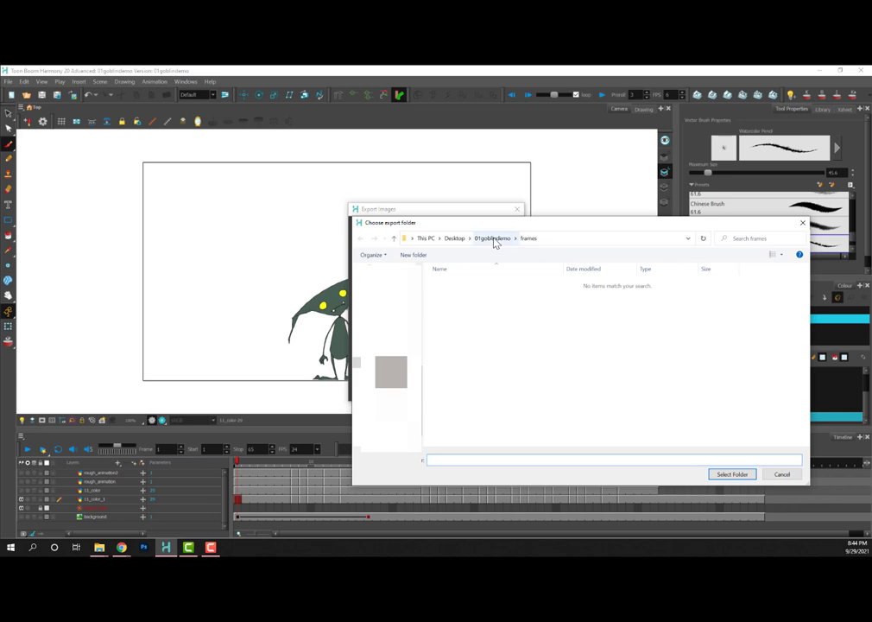
left_click(495, 243)
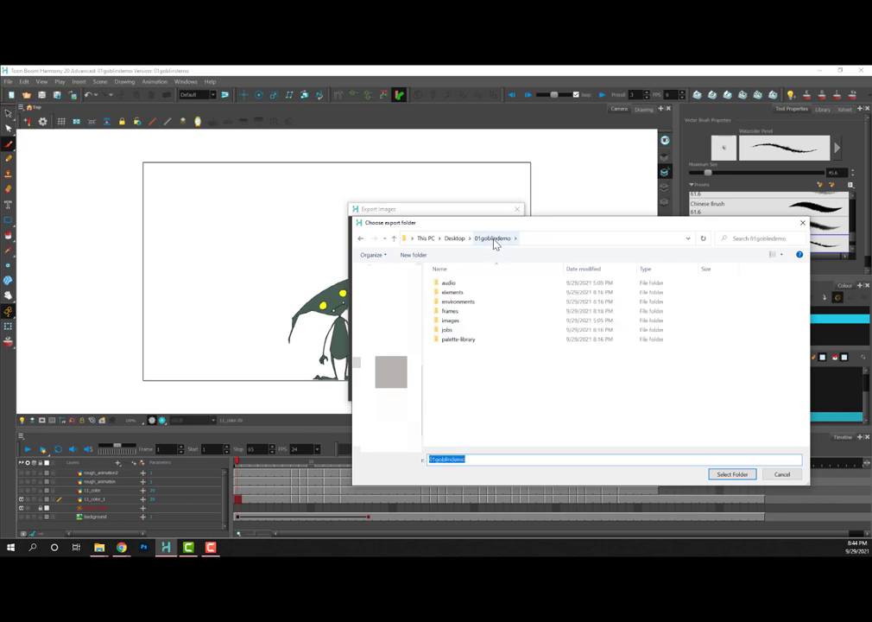
double_click(460, 314)
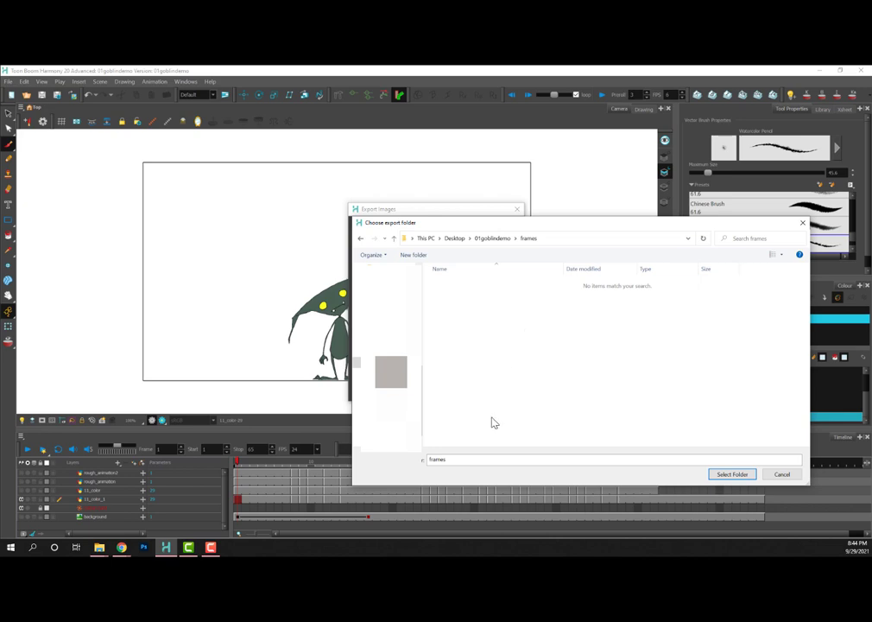
left_click(729, 476)
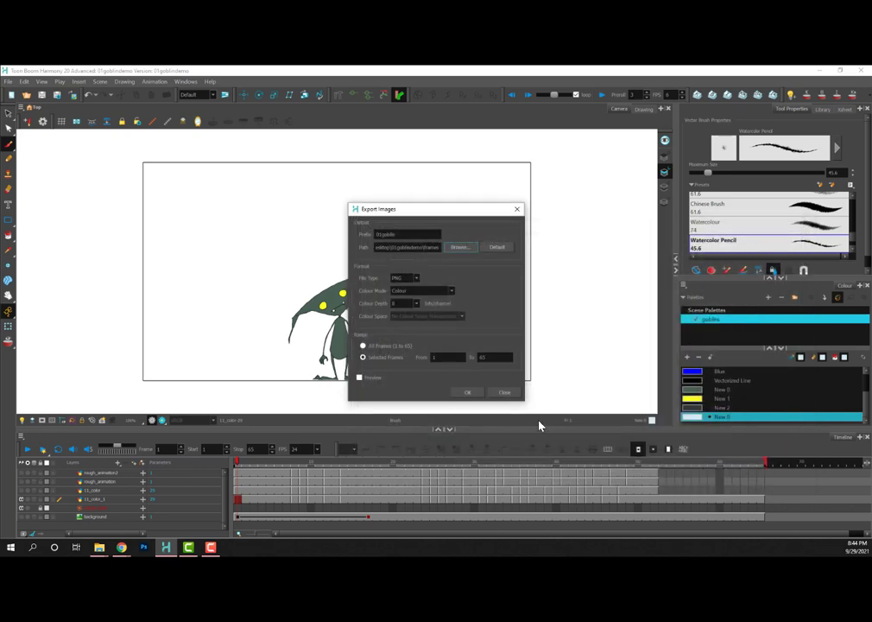
- Keep PNG as the format with frames 1–65, then render the images
left_click(417, 279)
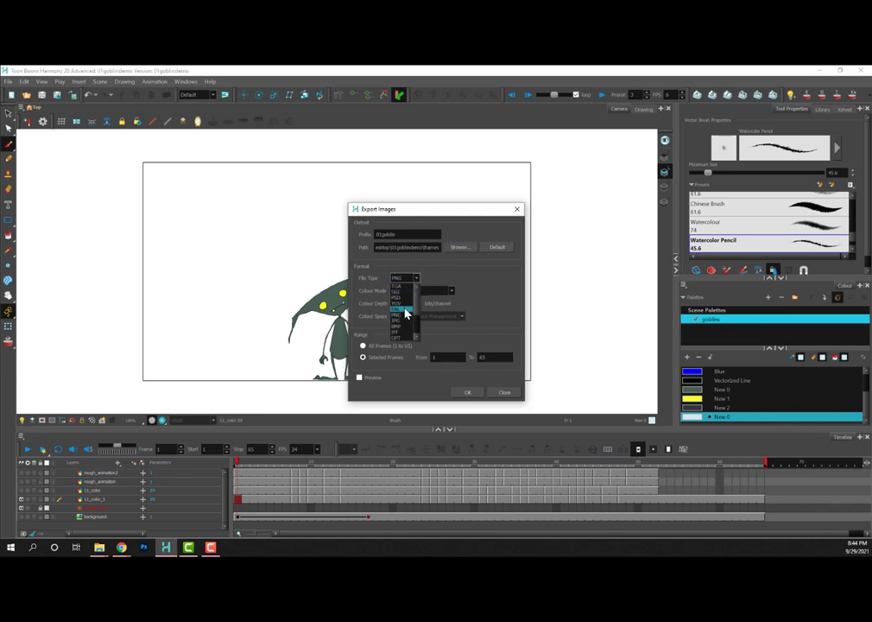
left_click(403, 317)
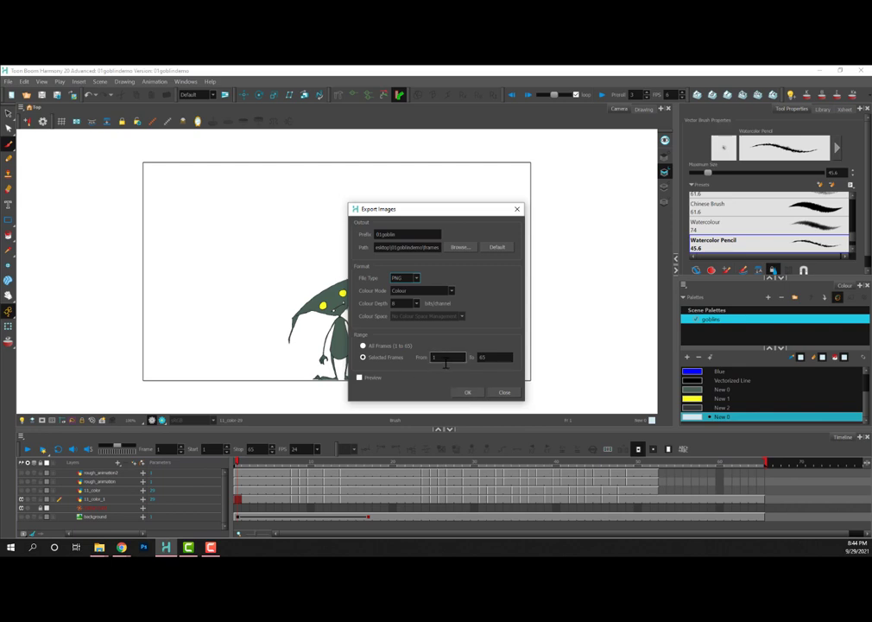
left_click(490, 356)
left_click(466, 393)
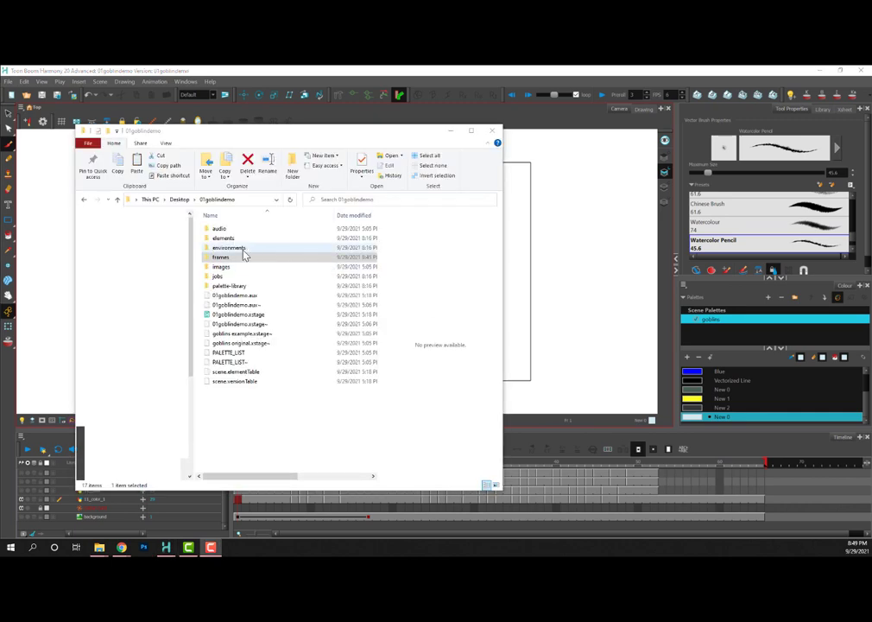
- Open the frames folder and scroll through the exported goblin PNG thumbnails
double_click(226, 259)
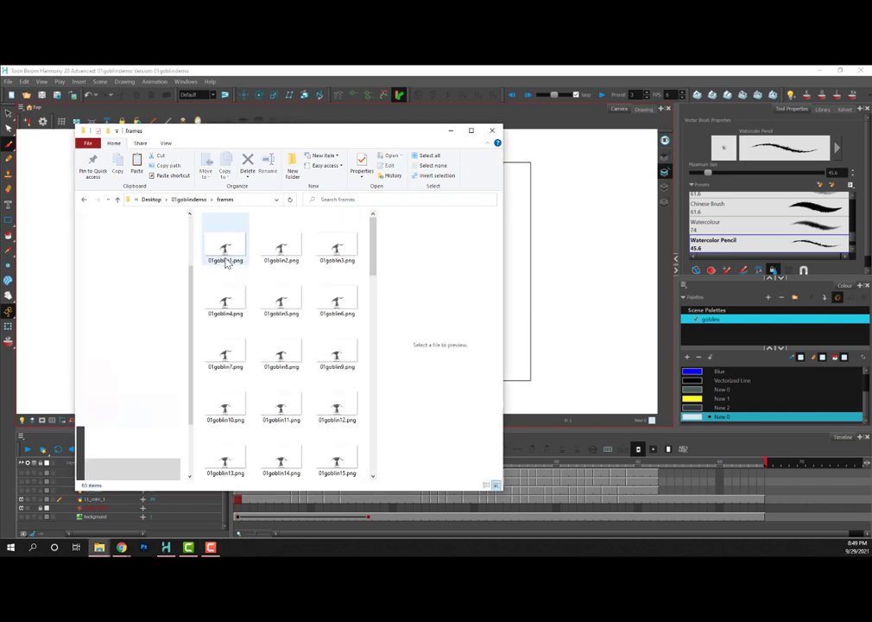
scroll(312, 278, "down", 8)
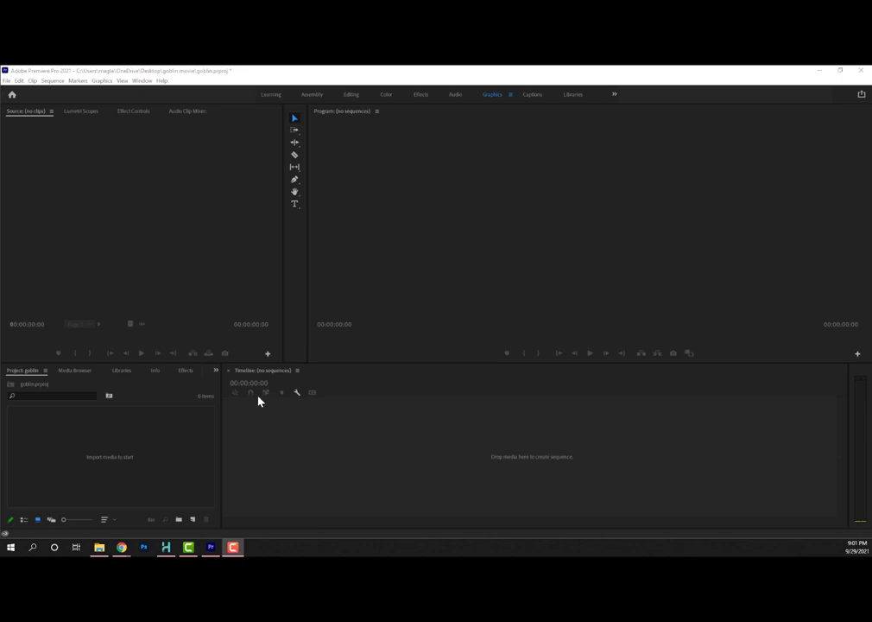
- Switch to the empty goblin.prproj project in Premiere Pro and show its File menu
left_click(303, 76)
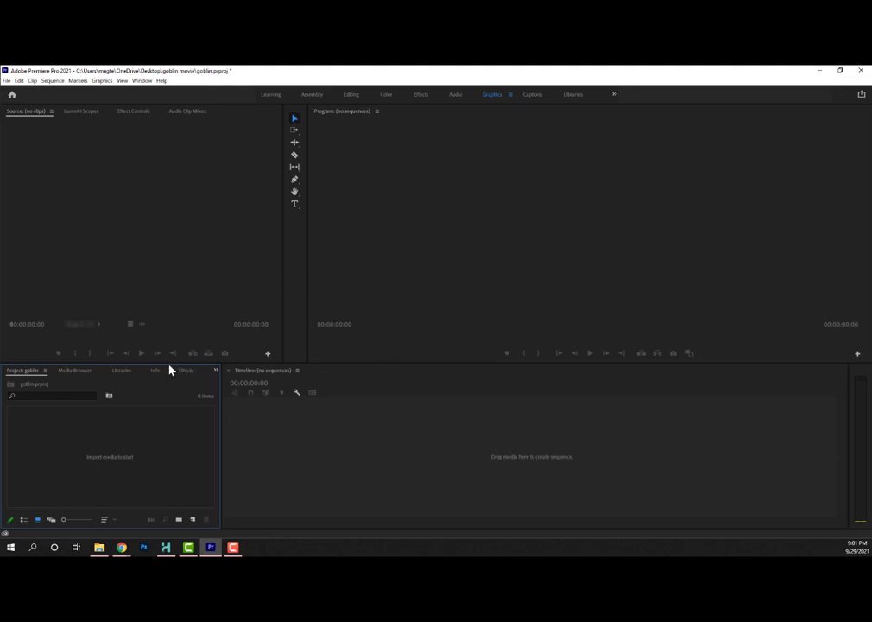
right_click(98, 449)
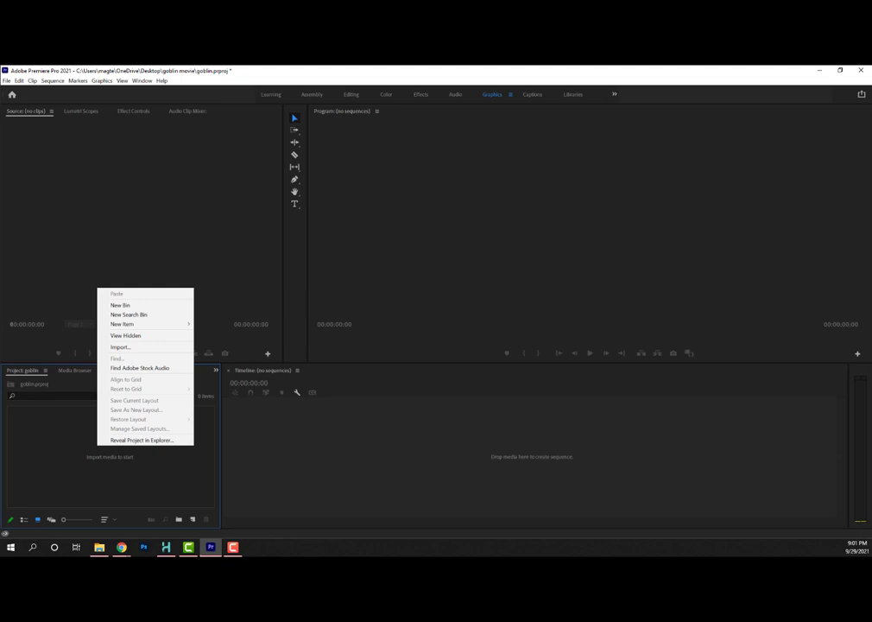
left_click(7, 79)
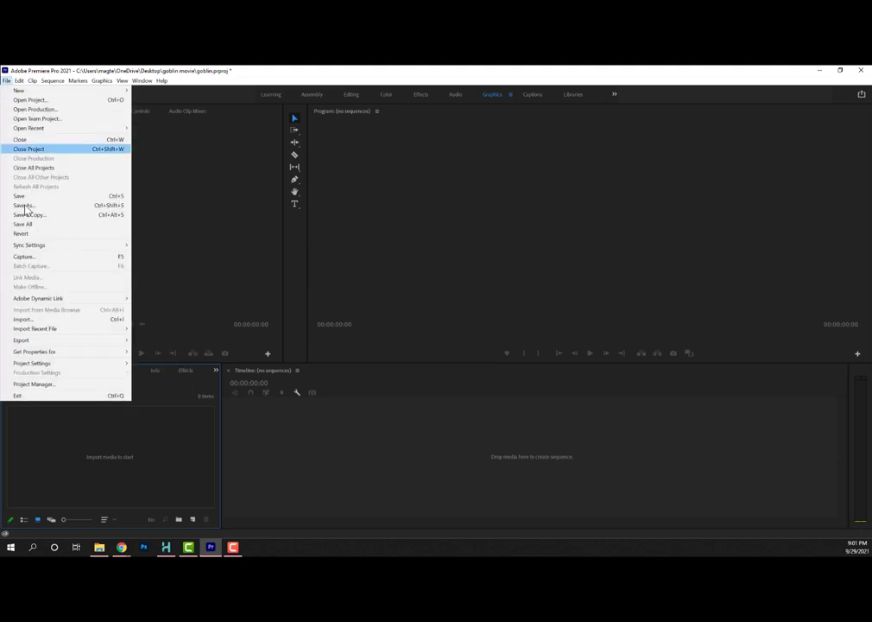
- Import 01goblin1.png from the frames folder as an image sequence
left_click(47, 319)
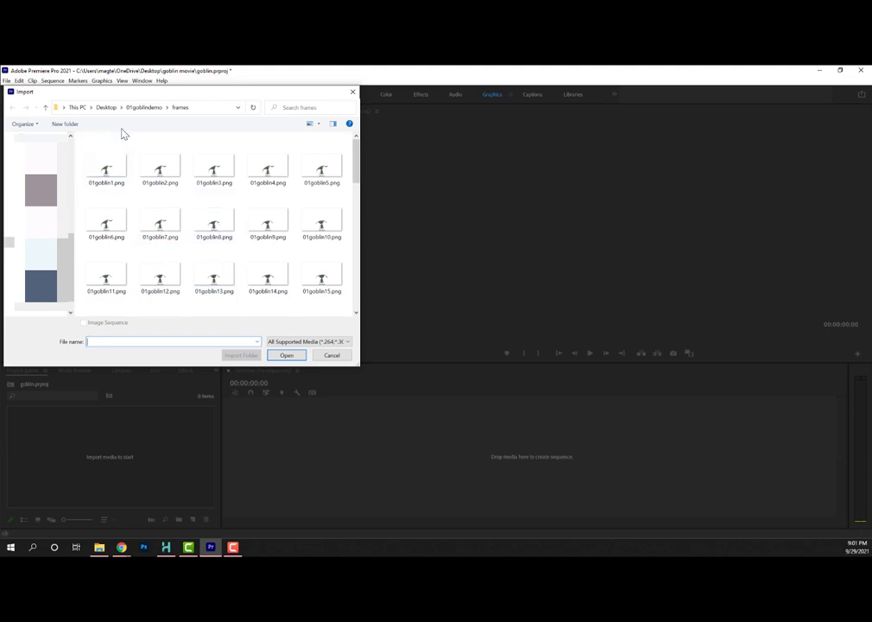
left_click(109, 174)
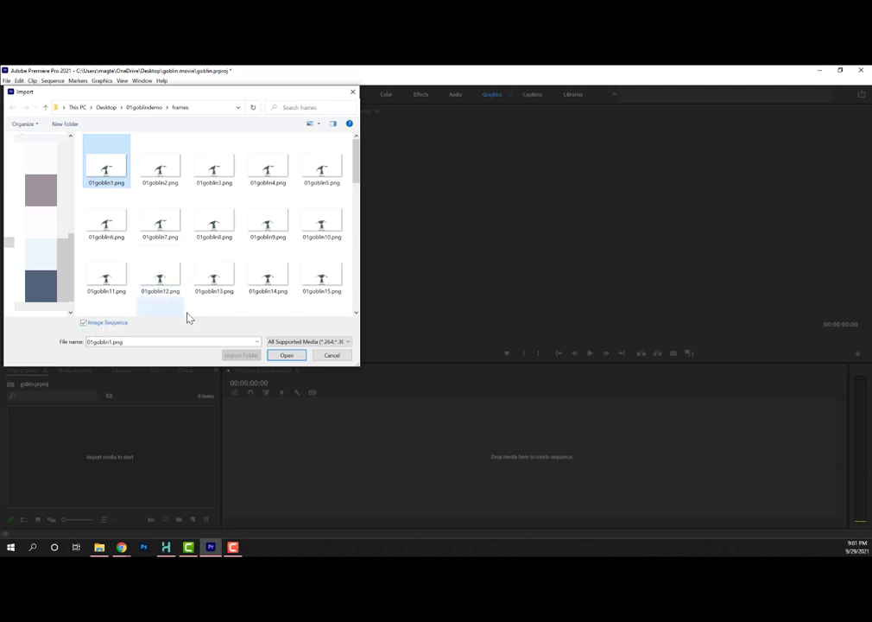
scroll(333, 207, "down", 3)
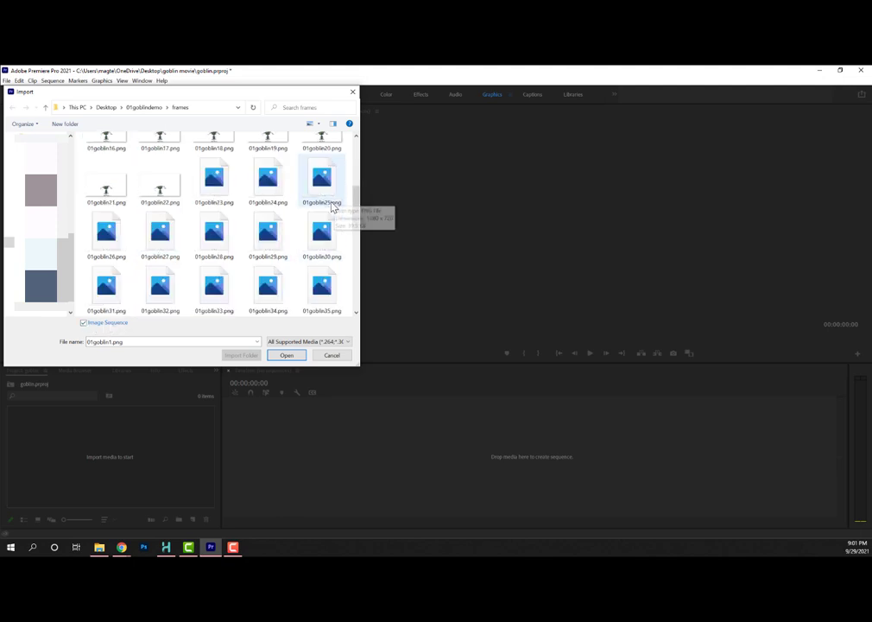
scroll(332, 207, "down", 6)
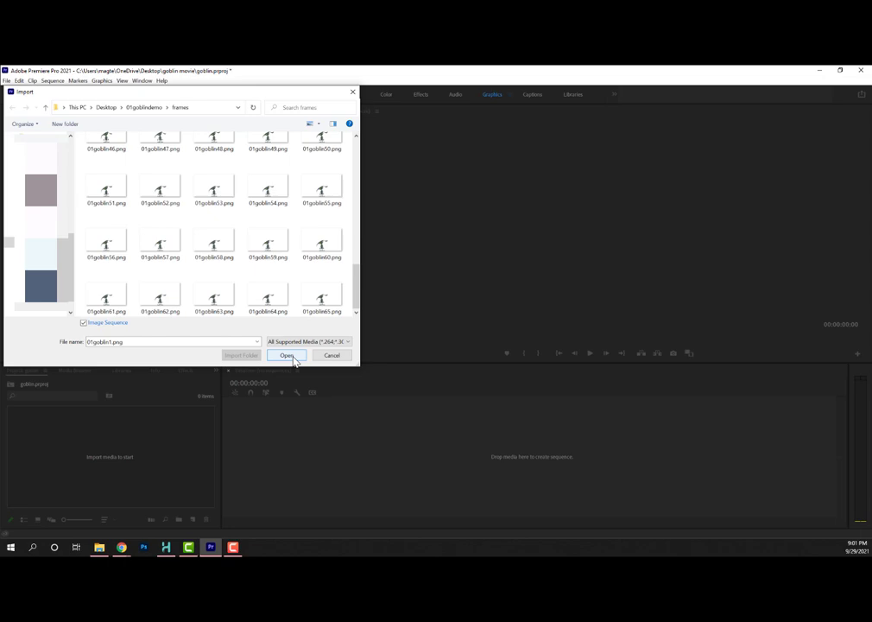
left_click(288, 355)
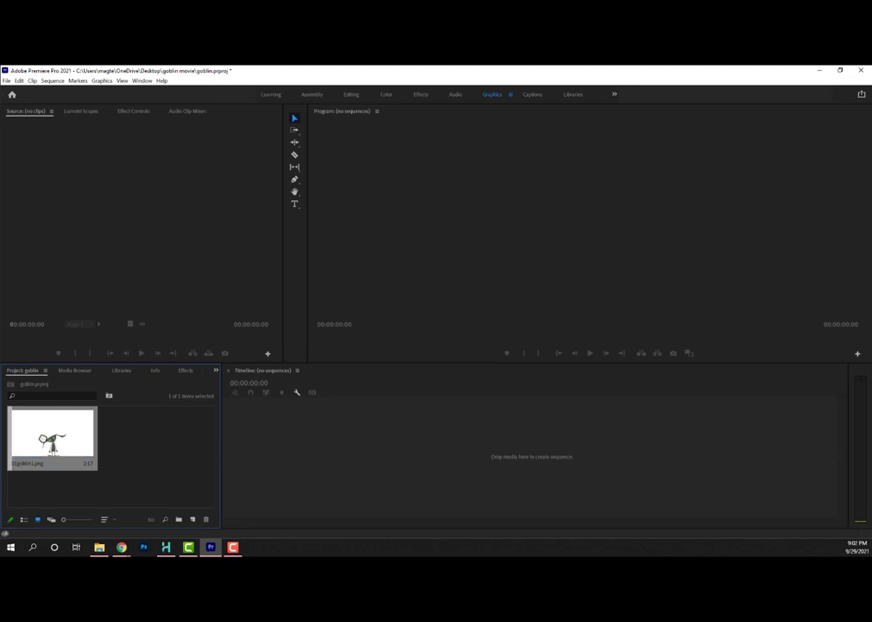
left_click_drag(52, 436, 284, 466)
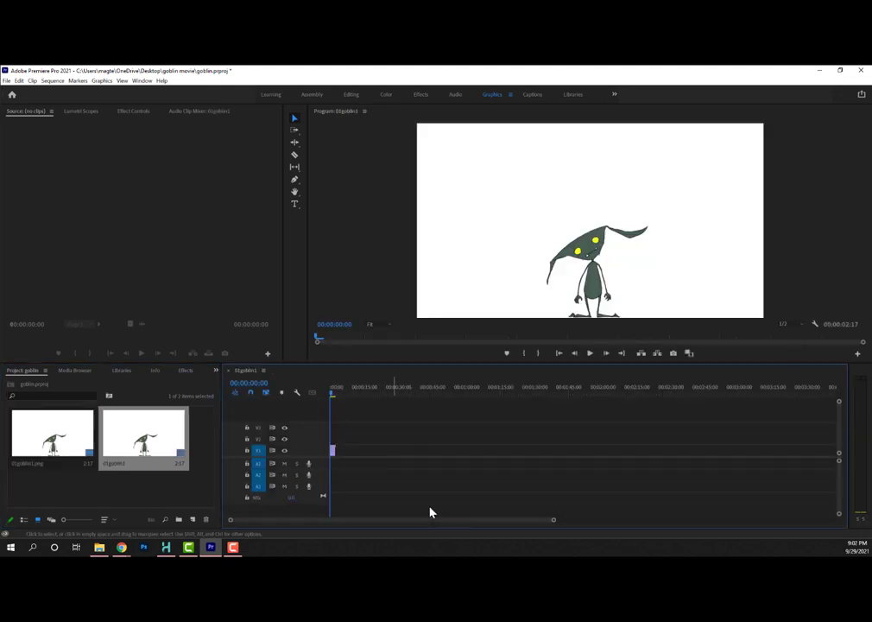
left_click_drag(555, 522, 408, 520)
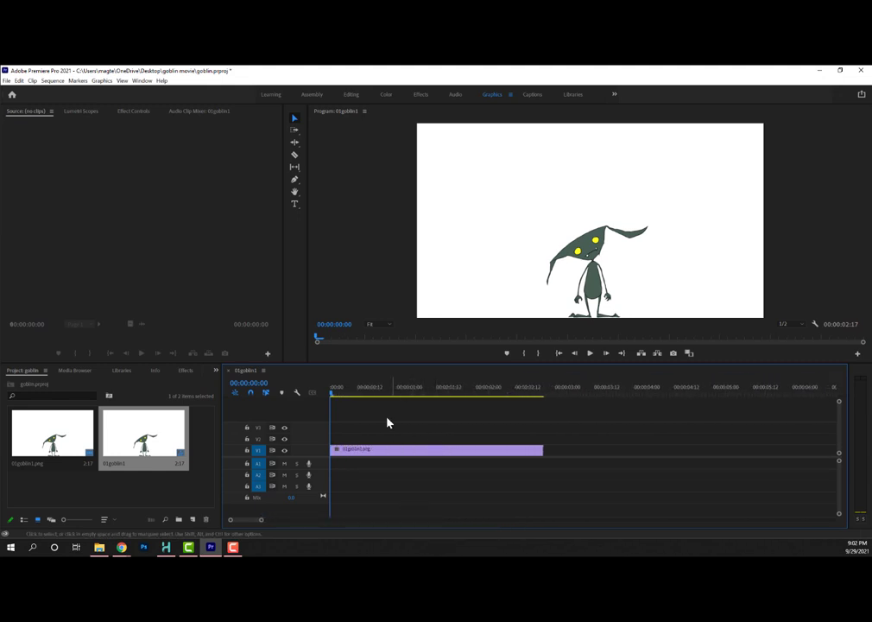
left_click(592, 356)
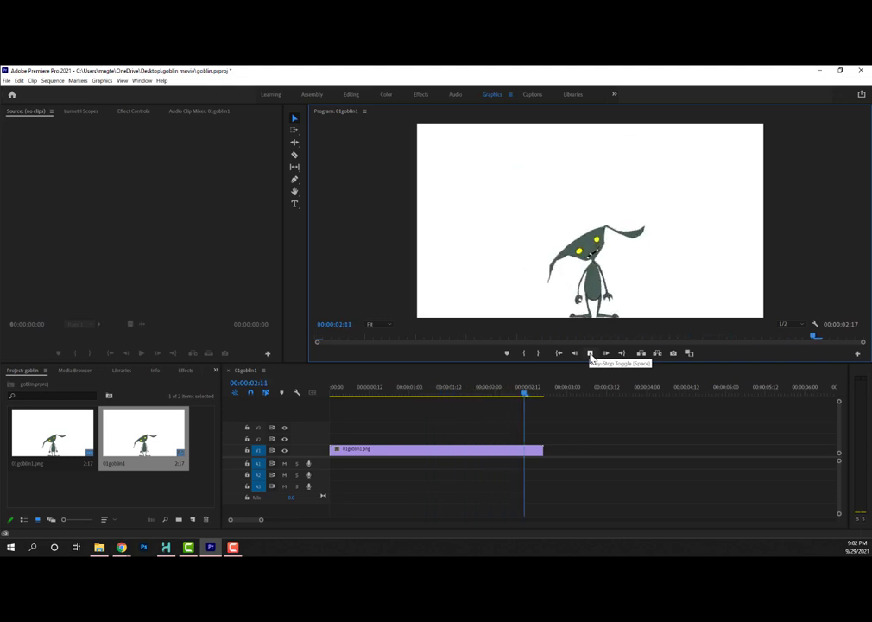
left_click(590, 354)
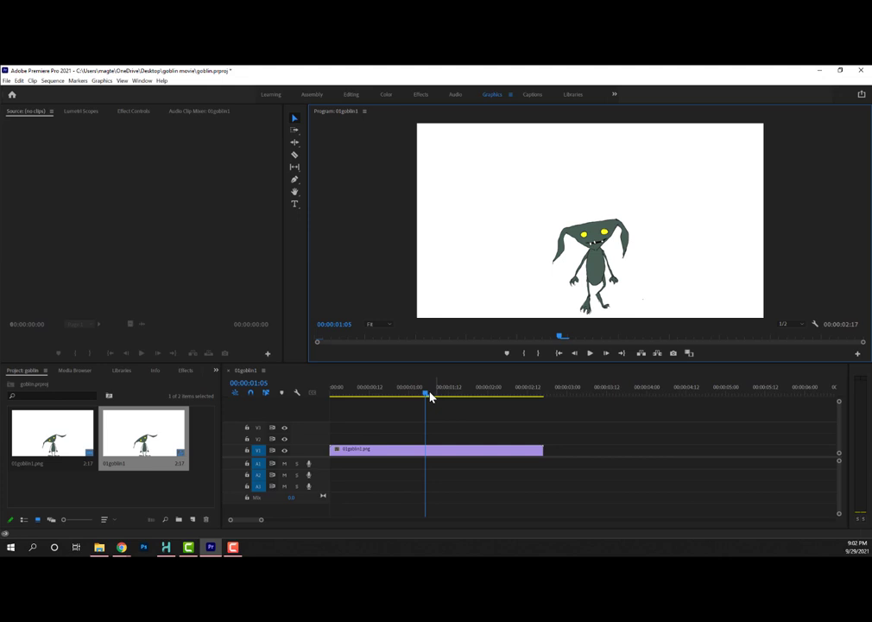
left_click_drag(430, 395, 338, 396)
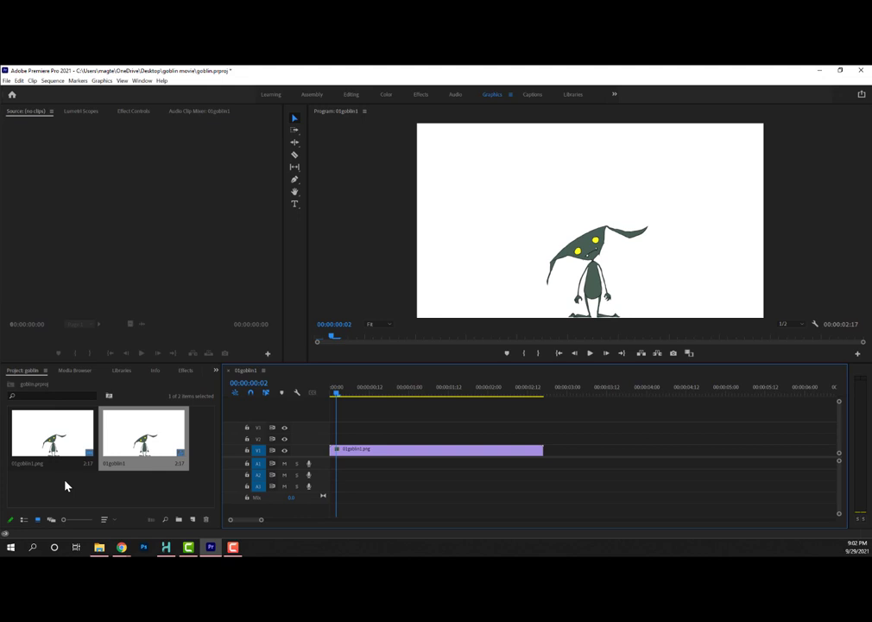
left_click(51, 443)
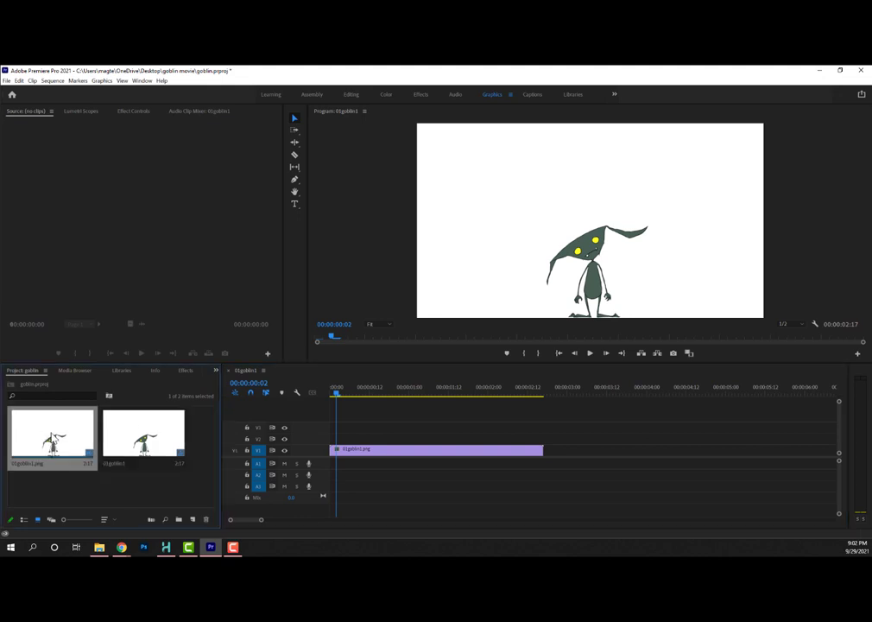
right_click(52, 444)
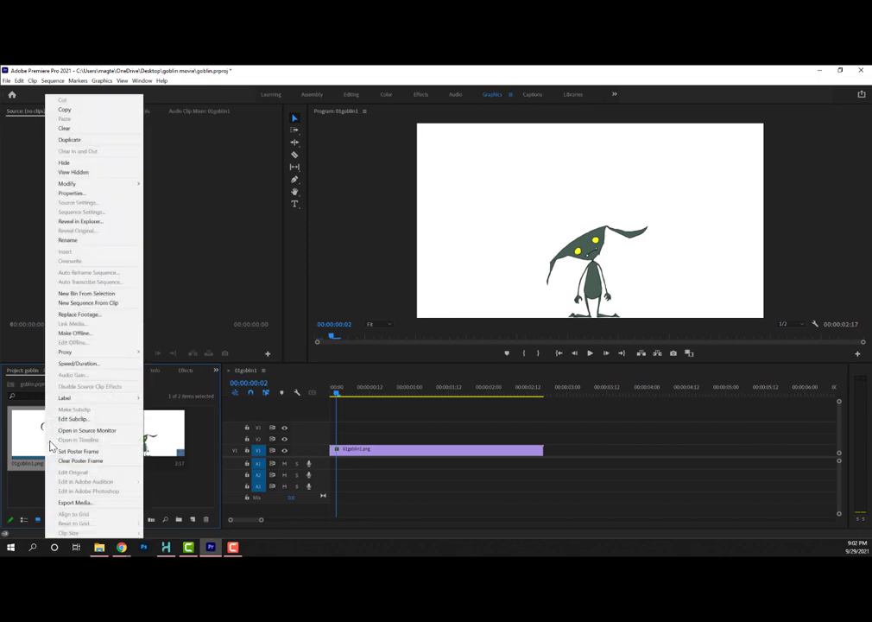
left_click(86, 194)
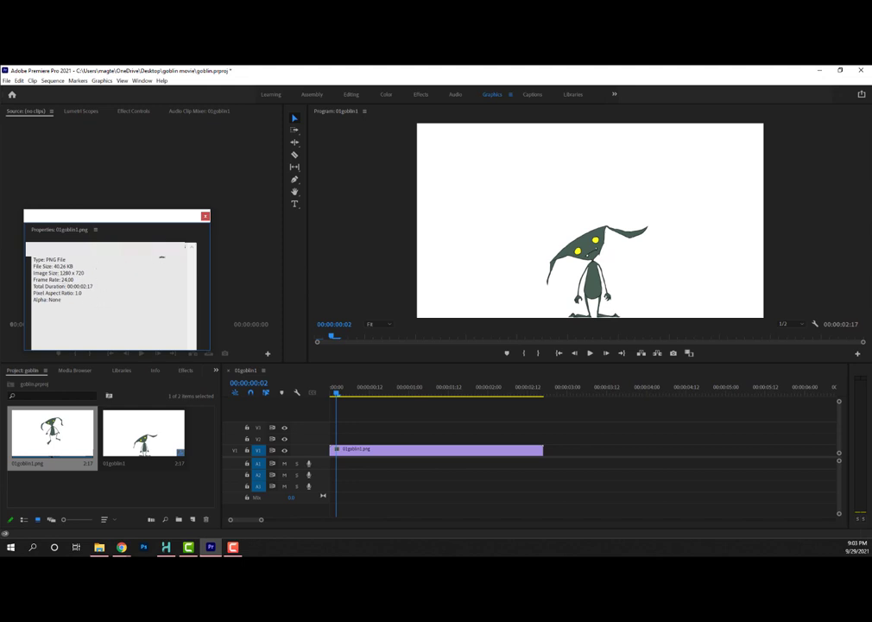
- Close the clip properties window and open the General page of Preferences
left_click(205, 216)
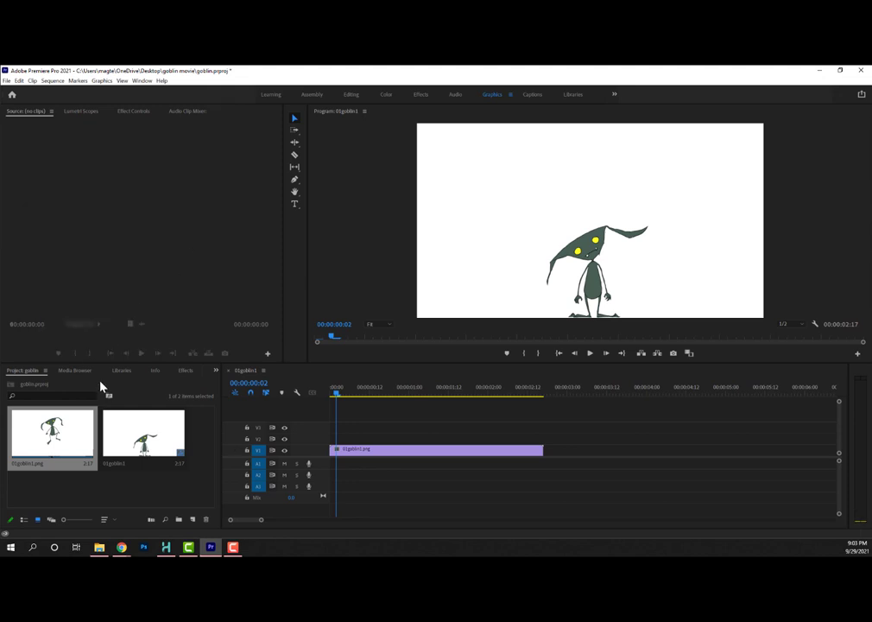
left_click(6, 80)
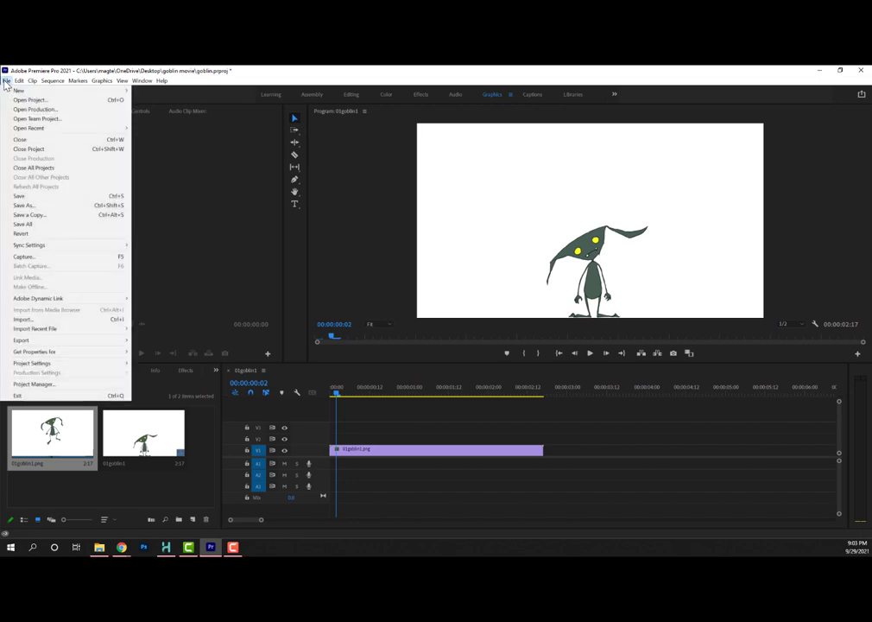
mouse_move(17, 84)
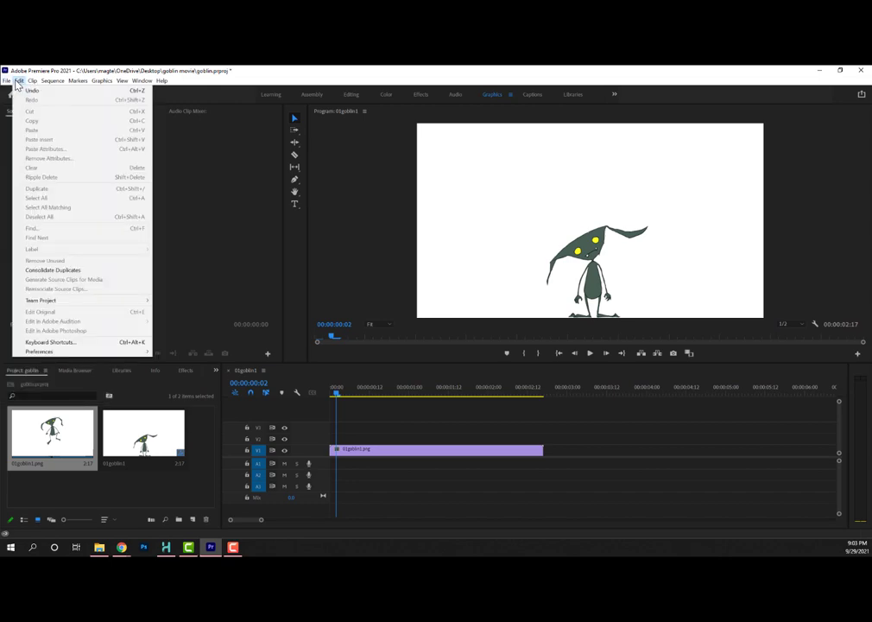
mouse_move(87, 352)
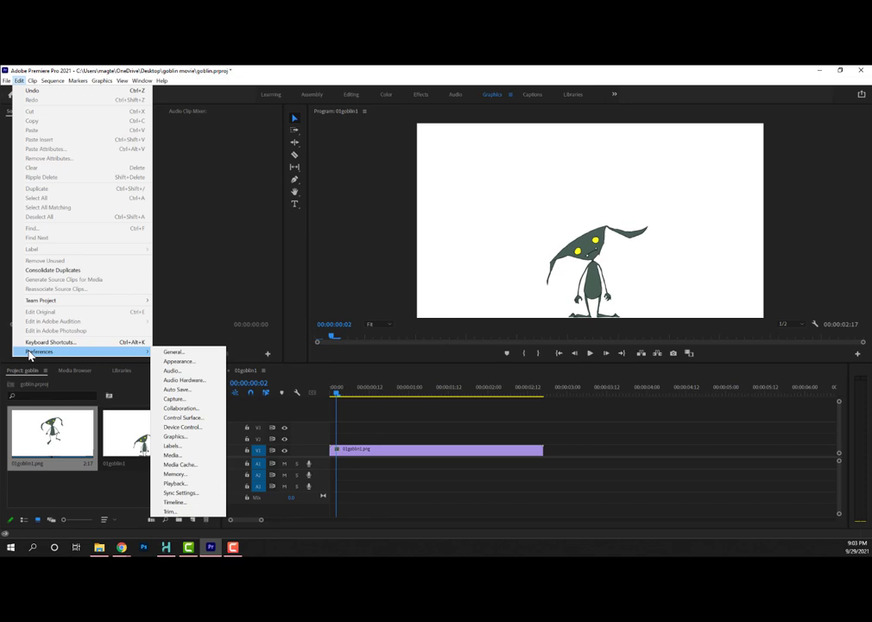
left_click(171, 353)
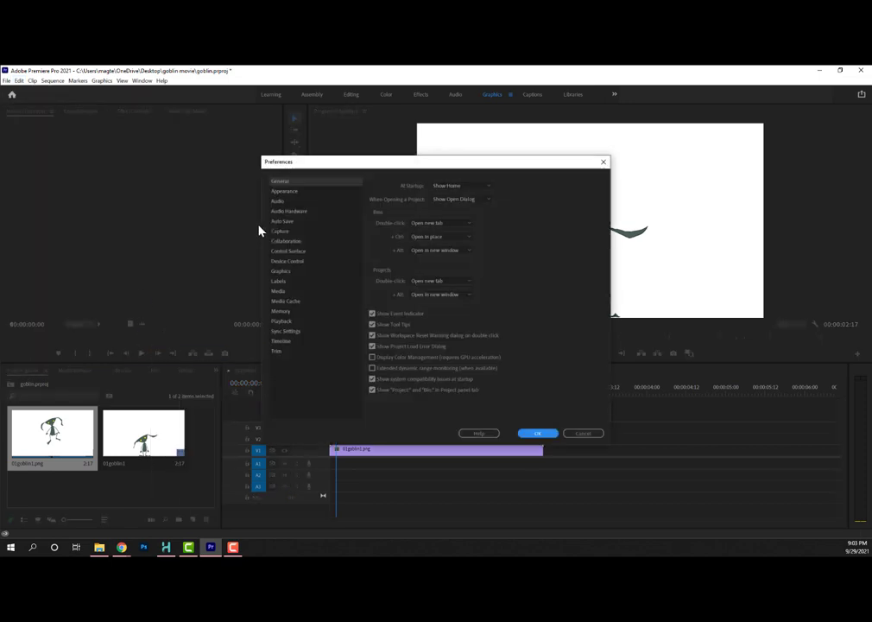
- Move Preferences left and browse categories from Appearance to Media, showing the 24.00 fps timebase
left_click_drag(360, 165, 222, 154)
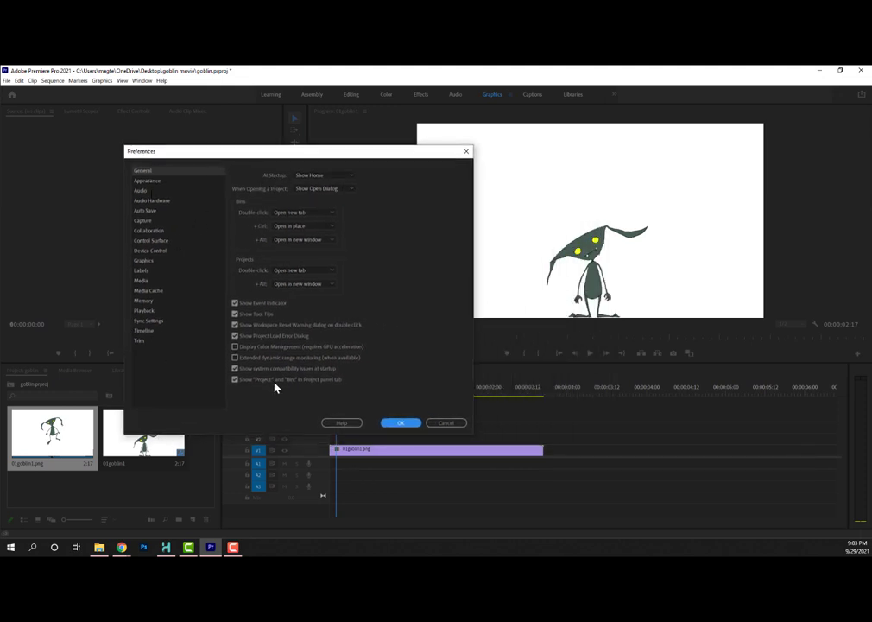
left_click(152, 182)
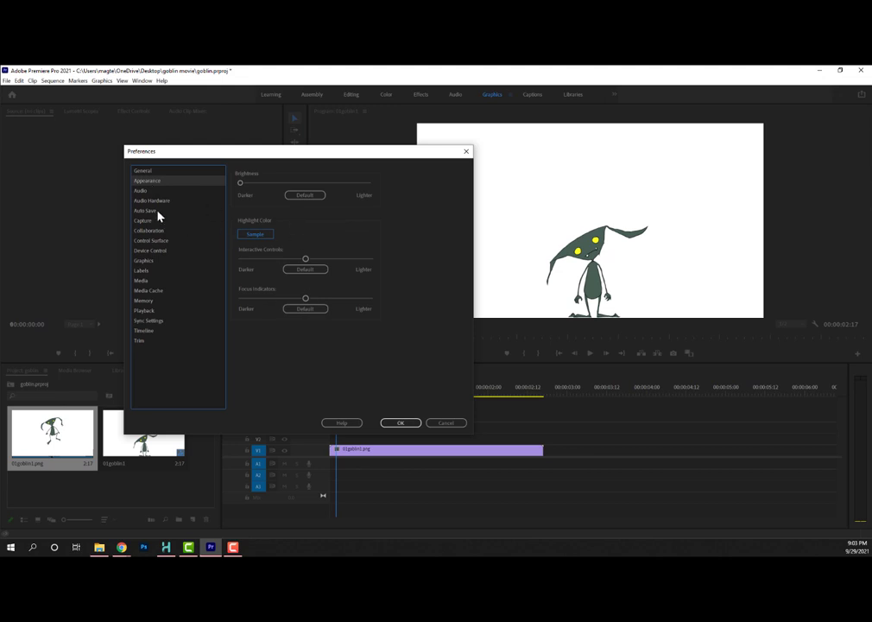
left_click(142, 192)
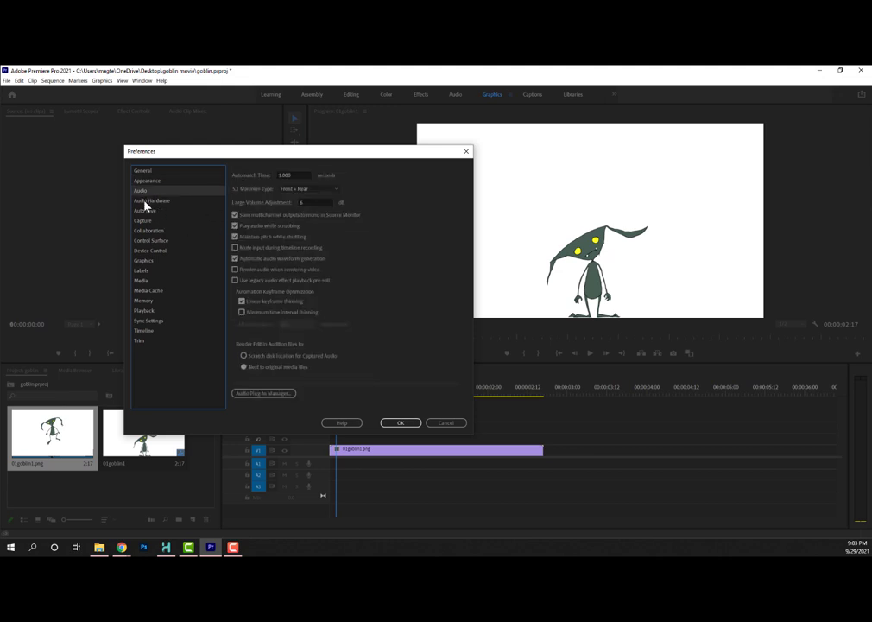
left_click(145, 201)
left_click(145, 213)
left_click(144, 222)
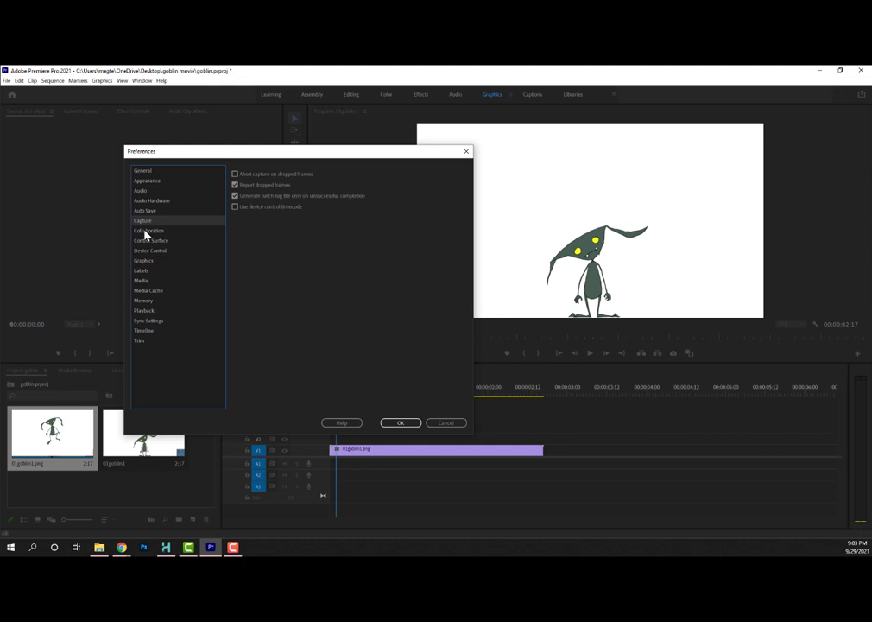
left_click(147, 231)
left_click(148, 241)
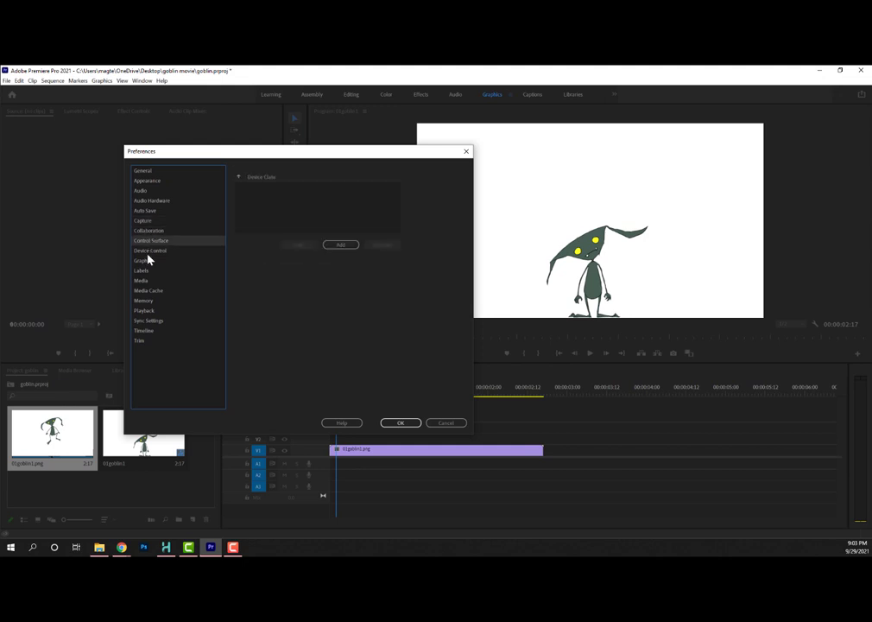
left_click(147, 251)
left_click(145, 260)
left_click(143, 270)
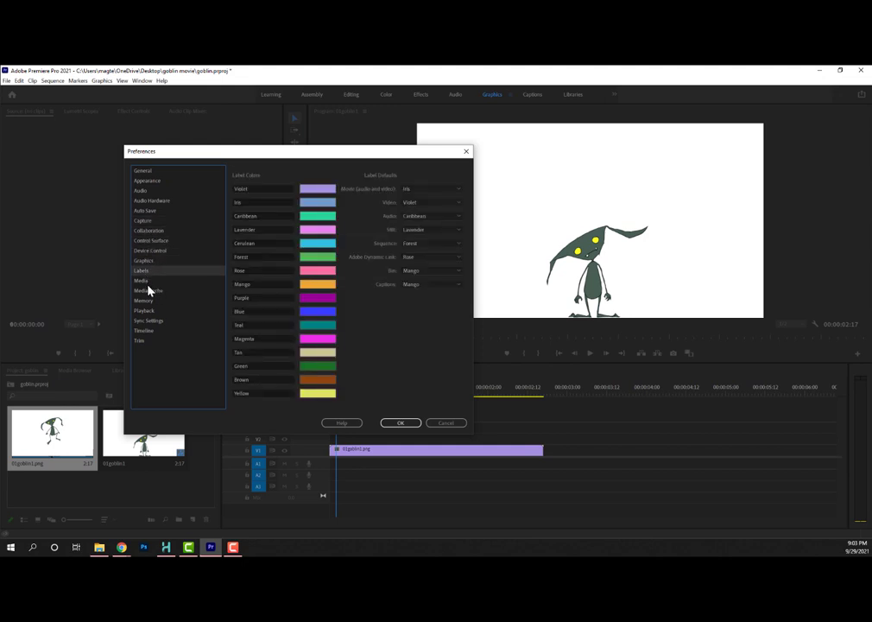
left_click(149, 281)
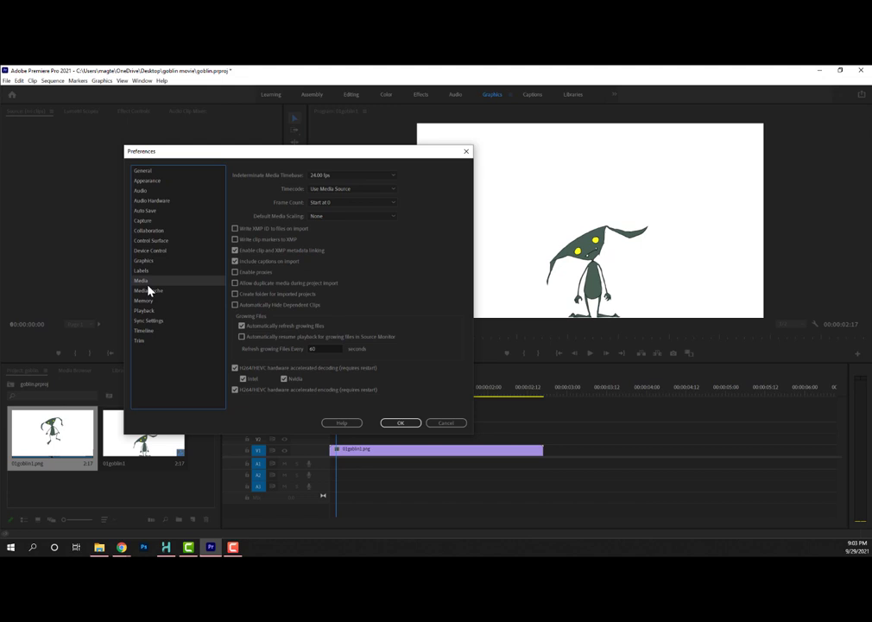
left_click(325, 192)
left_click(325, 196)
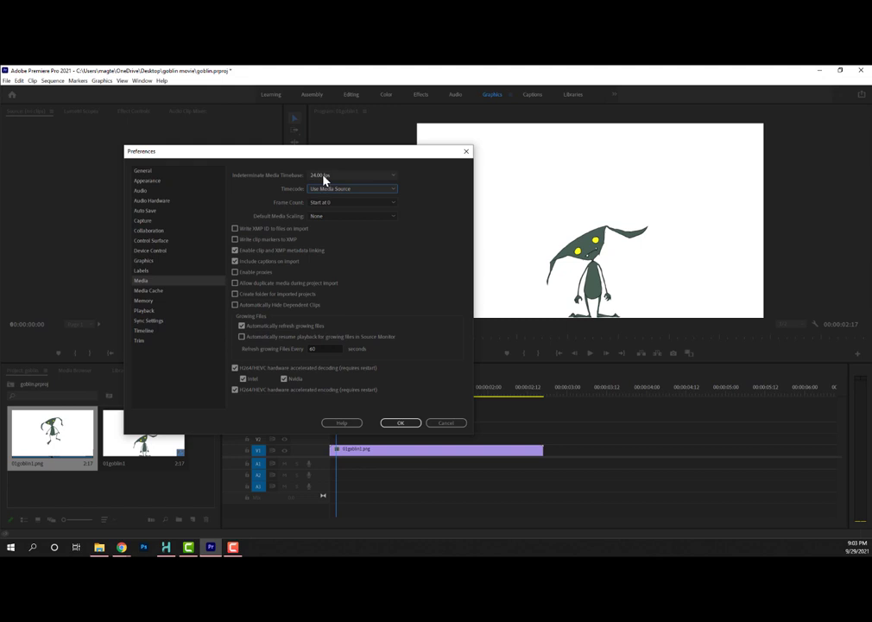
left_click(323, 177)
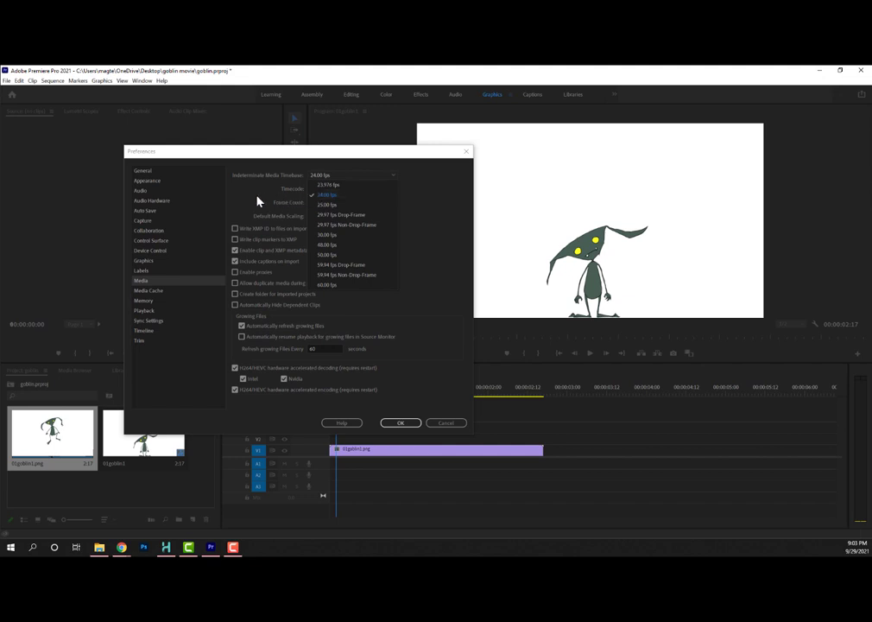
left_click(280, 222)
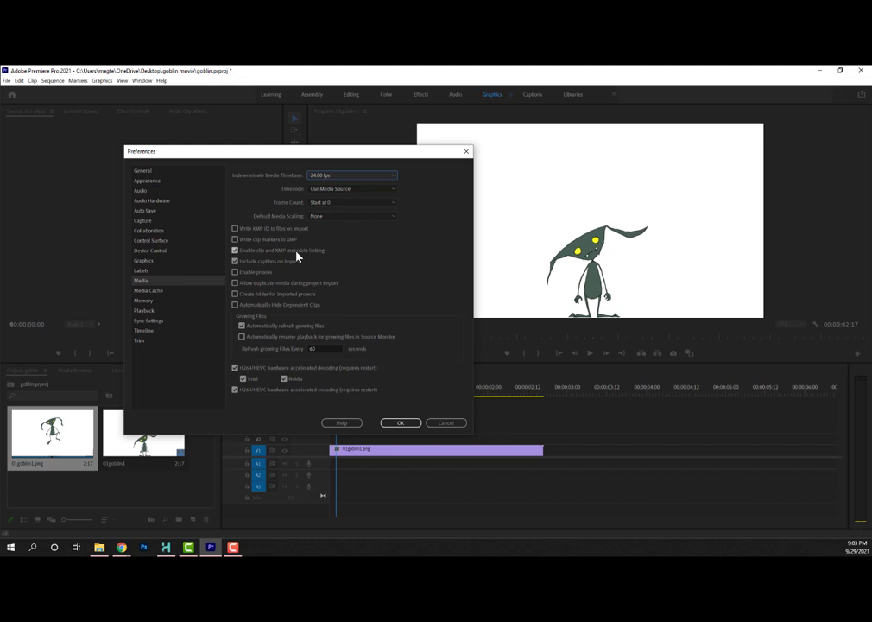
- Review the Media Cache, Memory, Playback, Sync Settings, Timeline and Trim pages, then confirm with OK
left_click(146, 291)
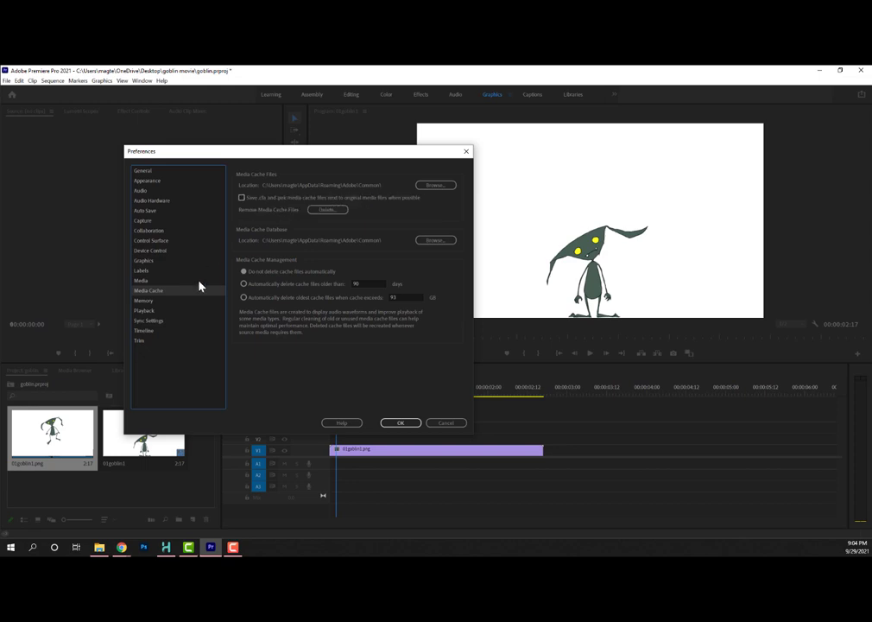
left_click(147, 304)
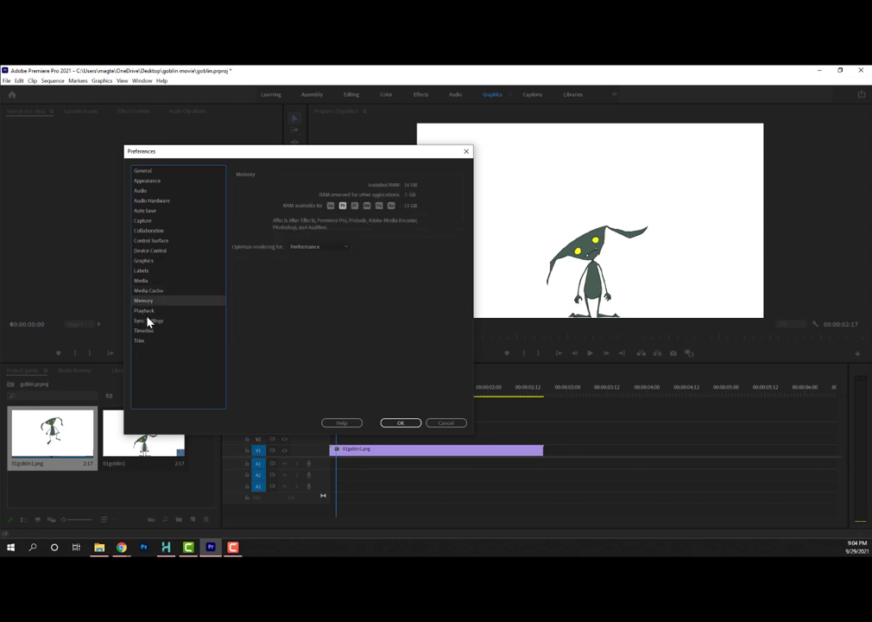
left_click(146, 313)
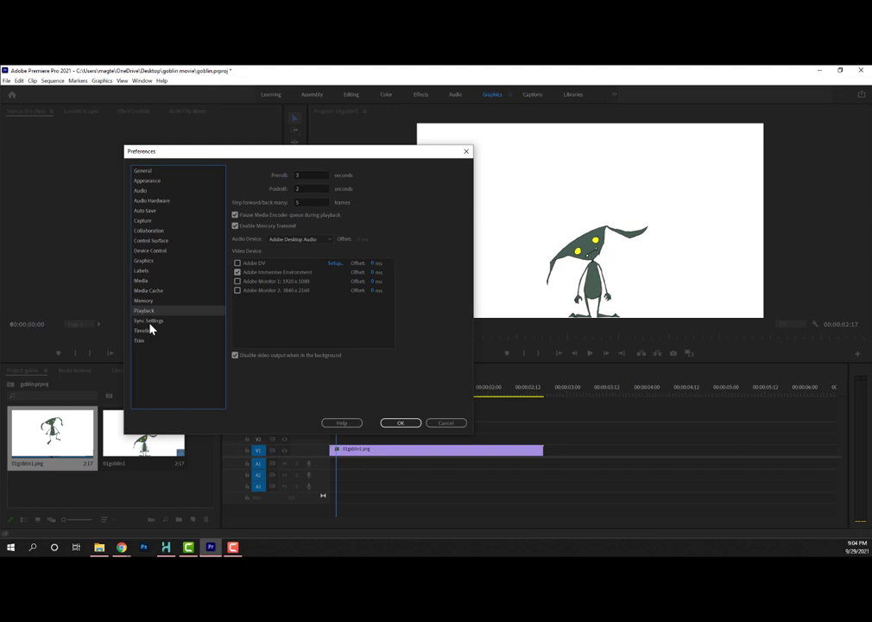
left_click(149, 324)
left_click(149, 330)
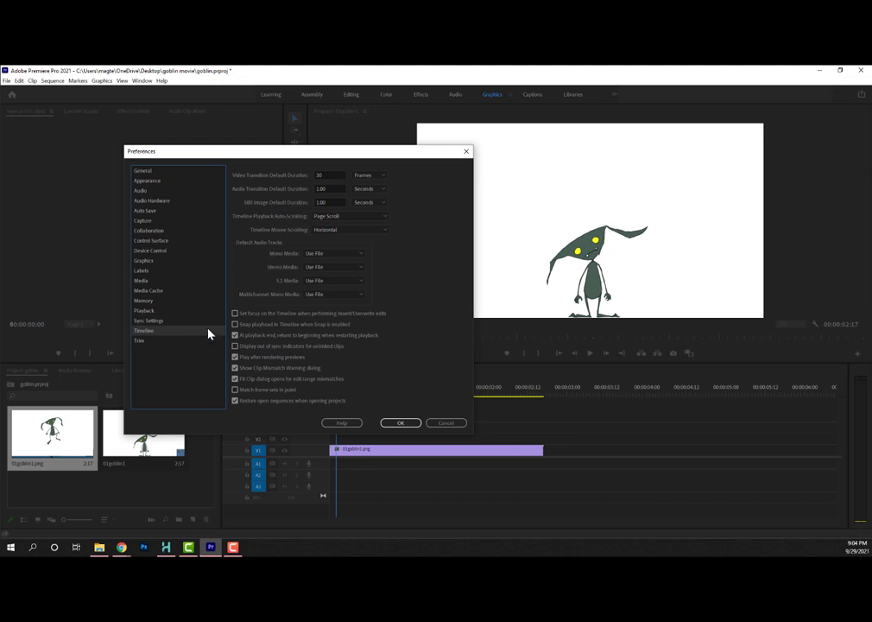
left_click(153, 343)
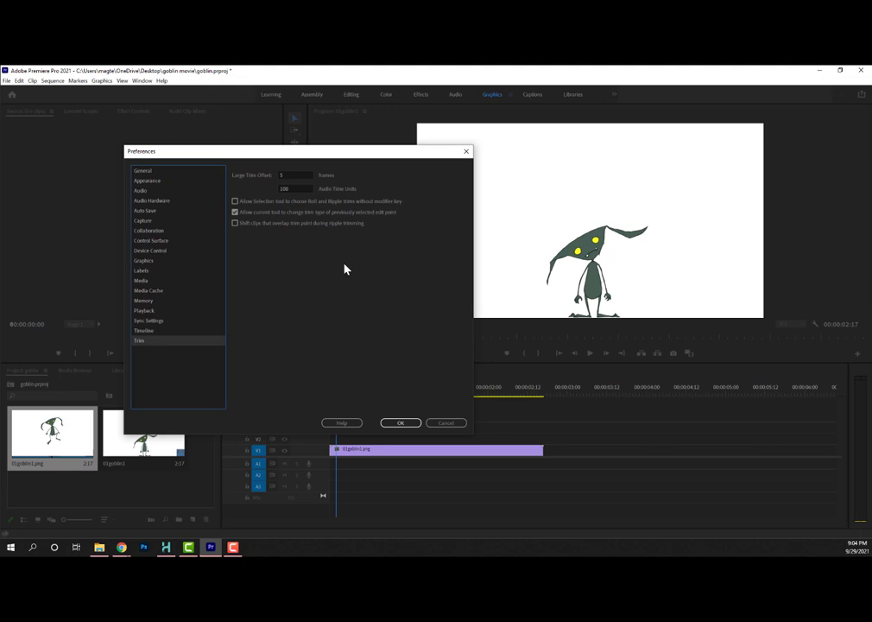
left_click(410, 422)
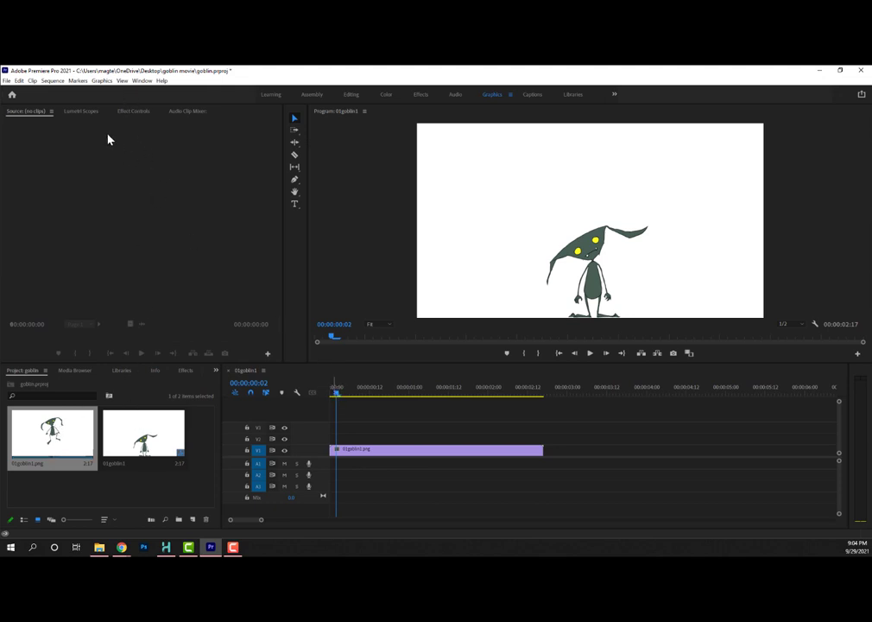
- Confirm the sequence settings at 24 fps and 1280×720, then play the goblin sequence
left_click(54, 81)
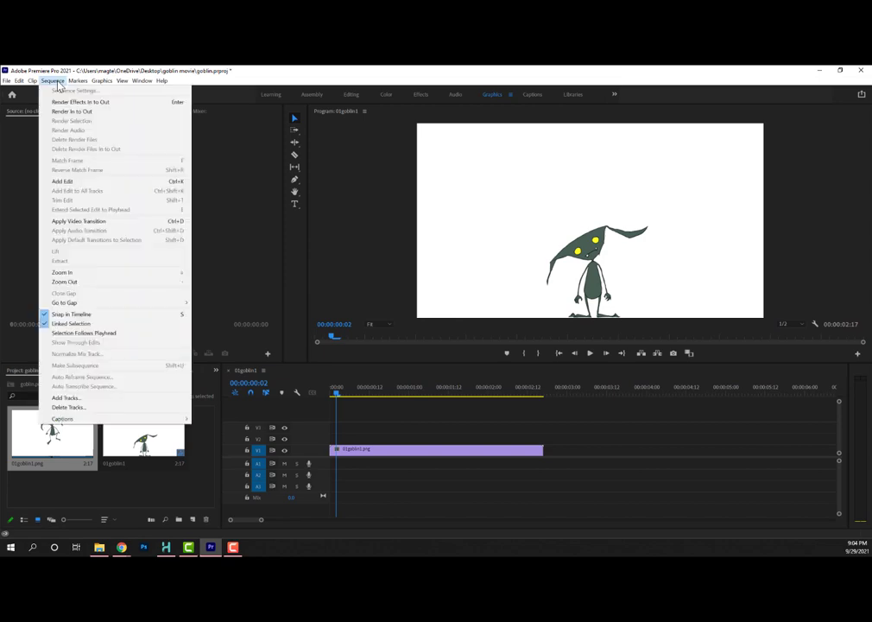
left_click(388, 452)
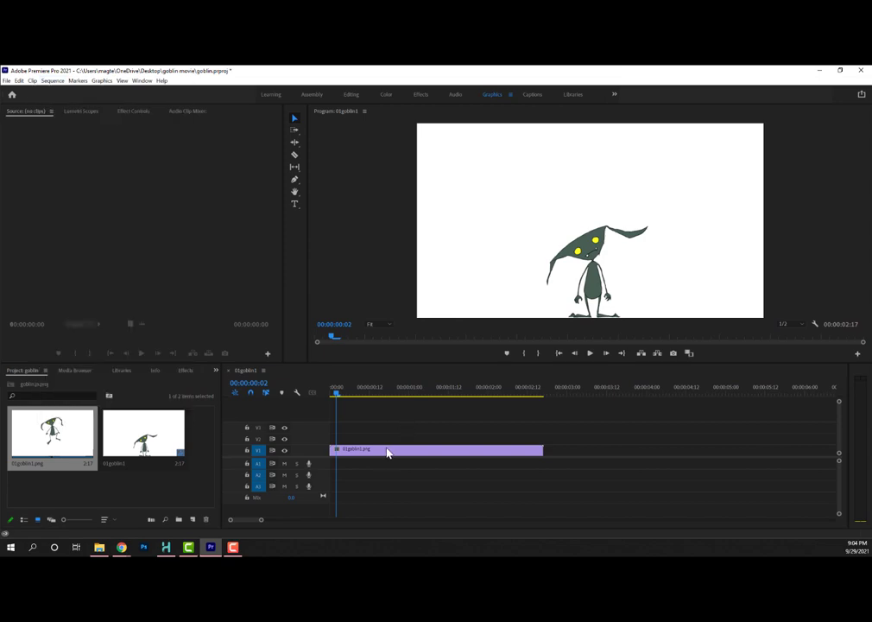
left_click(54, 80)
left_click(75, 92)
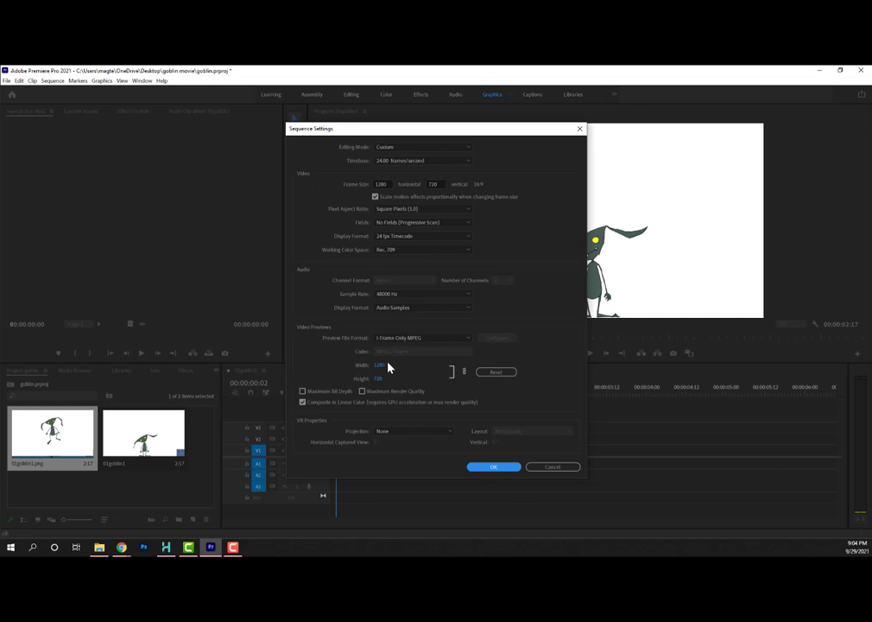
left_click(495, 467)
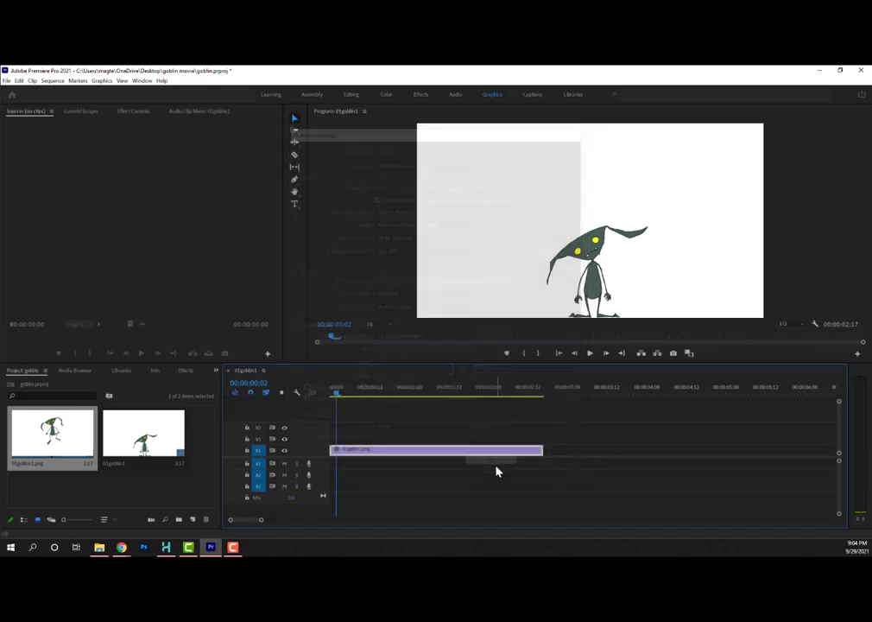
left_click(591, 355)
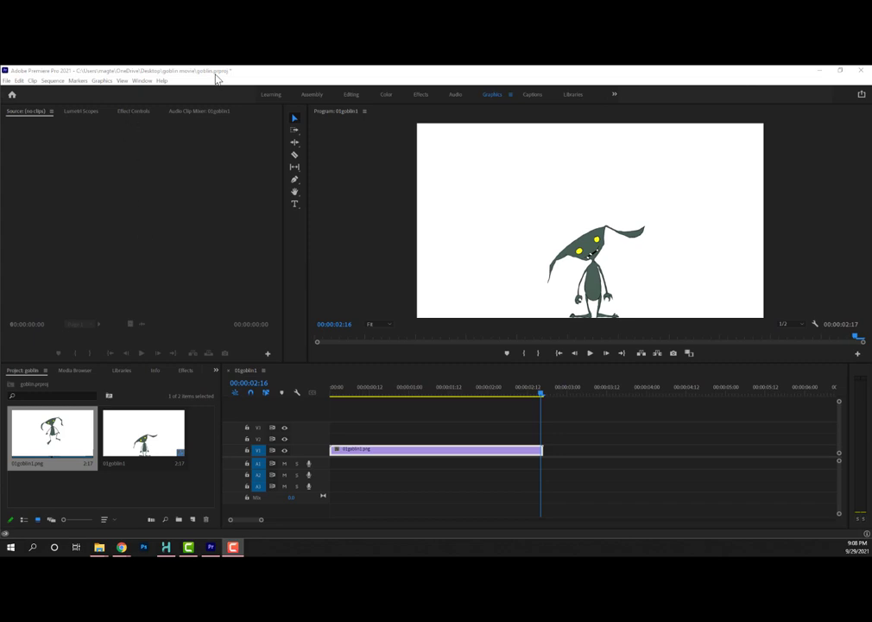
- Set up an H.264 media export with the Match Source - High bitrate preset and bring up its output file's Save As dialog
left_click(177, 91)
left_click(7, 80)
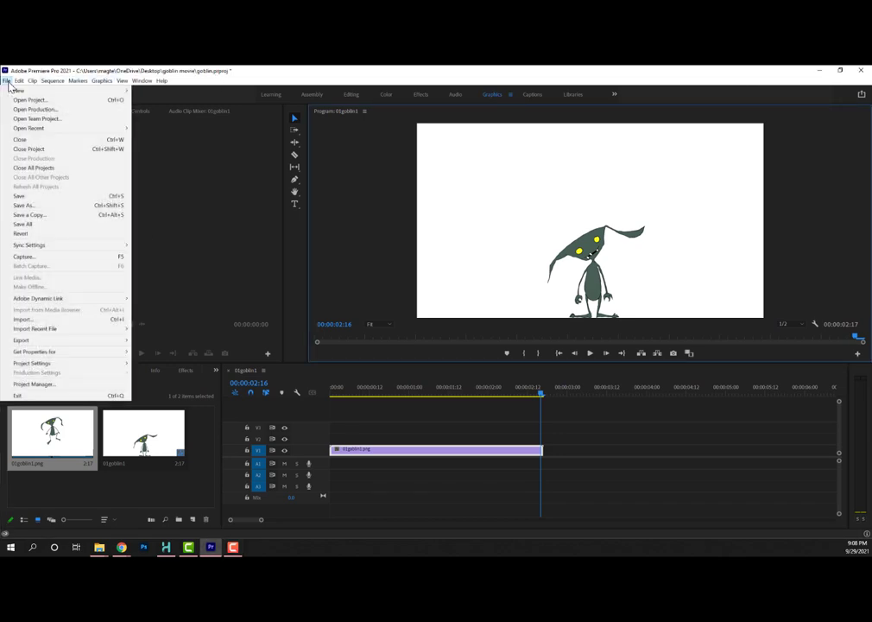
mouse_move(116, 340)
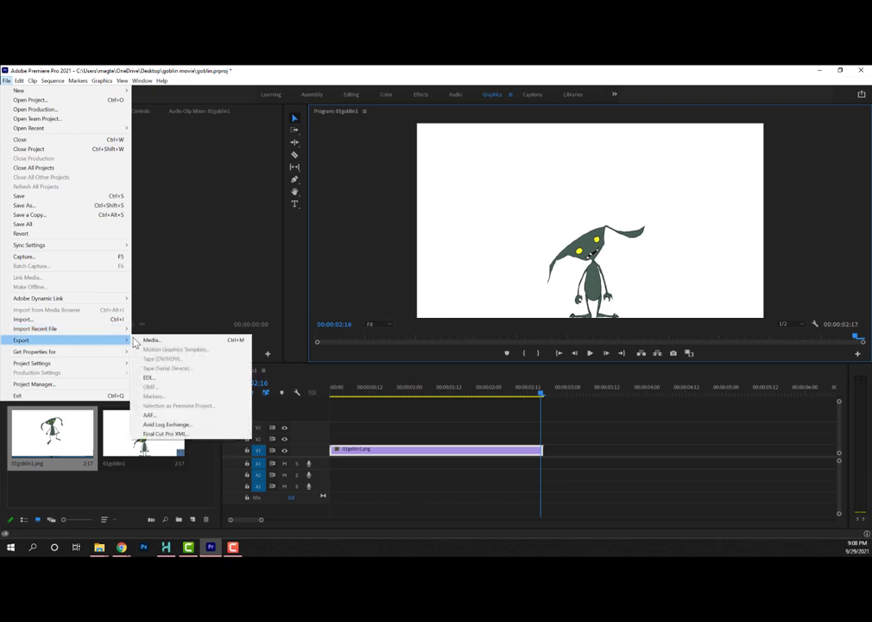
left_click(150, 341)
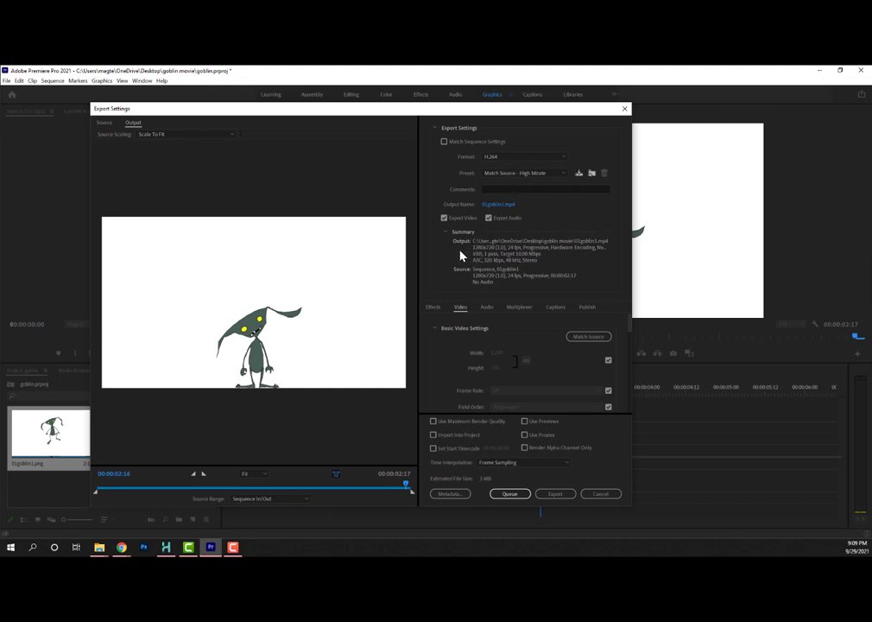
left_click(499, 206)
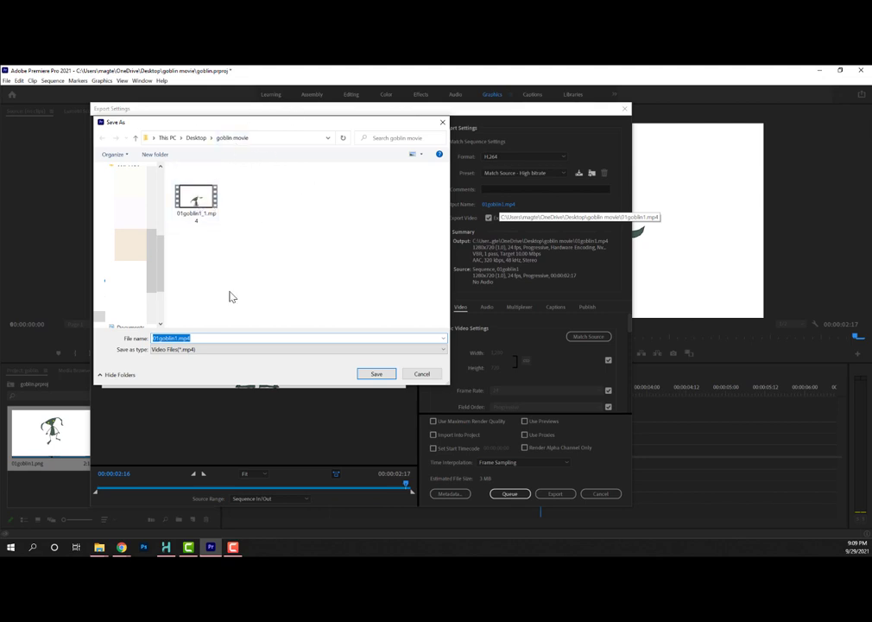
- Rename the output file from 01goblin1.mp4 to 01goblin2.mp4 and save it
left_click(176, 338)
key("BackSpace")
type("2")
left_click(367, 376)
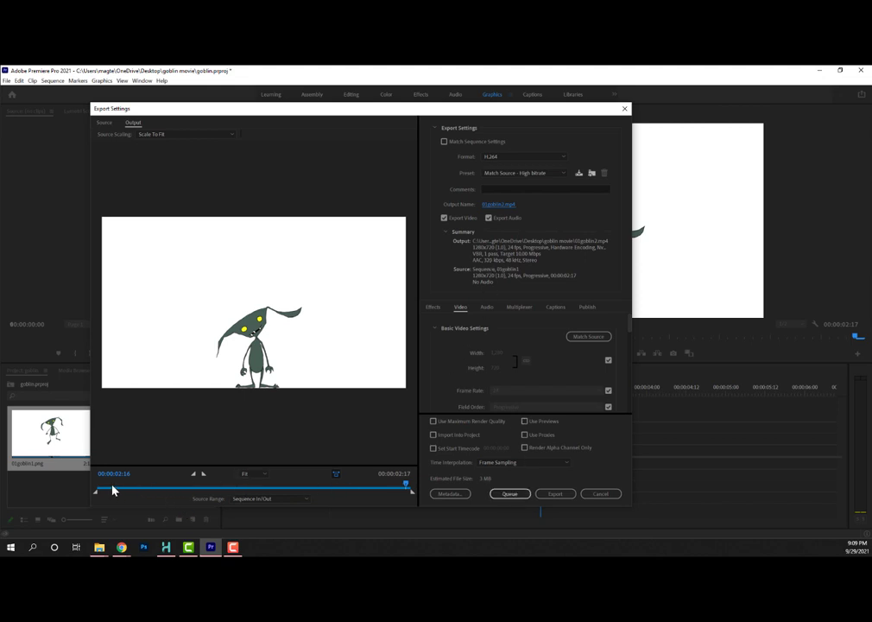
- Check the goblin's jump frames in the export preview, then export the movie to 01goblin2.mp4
left_click_drag(113, 489, 266, 484)
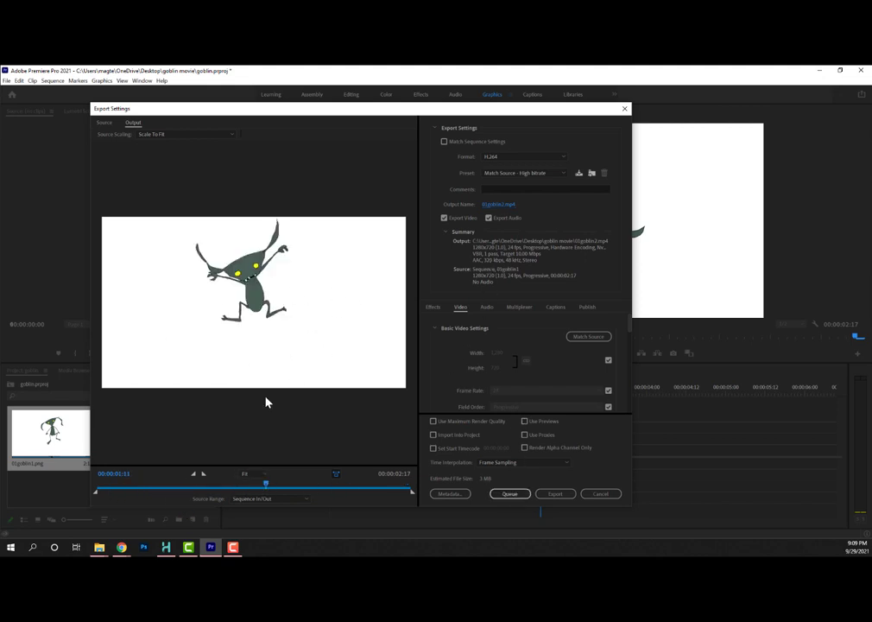
left_click_drag(266, 485, 125, 473)
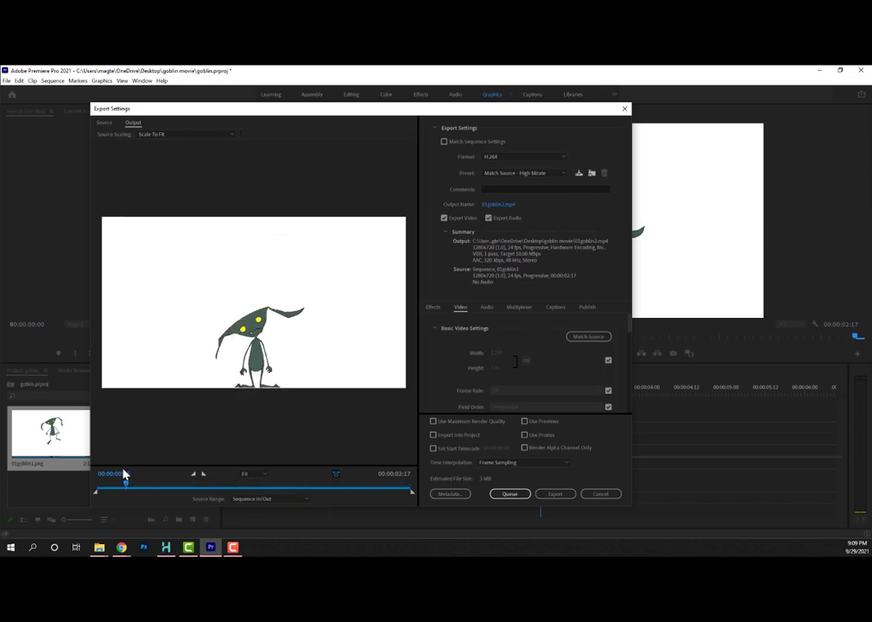
left_click(557, 495)
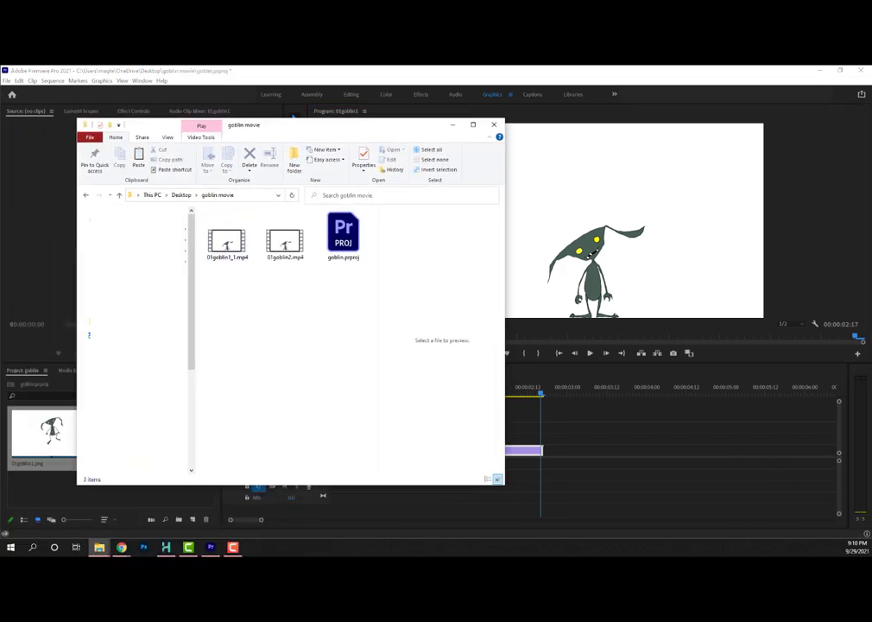
- Play the exported 01goblin2.mp4 from the goblin movie folder
left_click(285, 250)
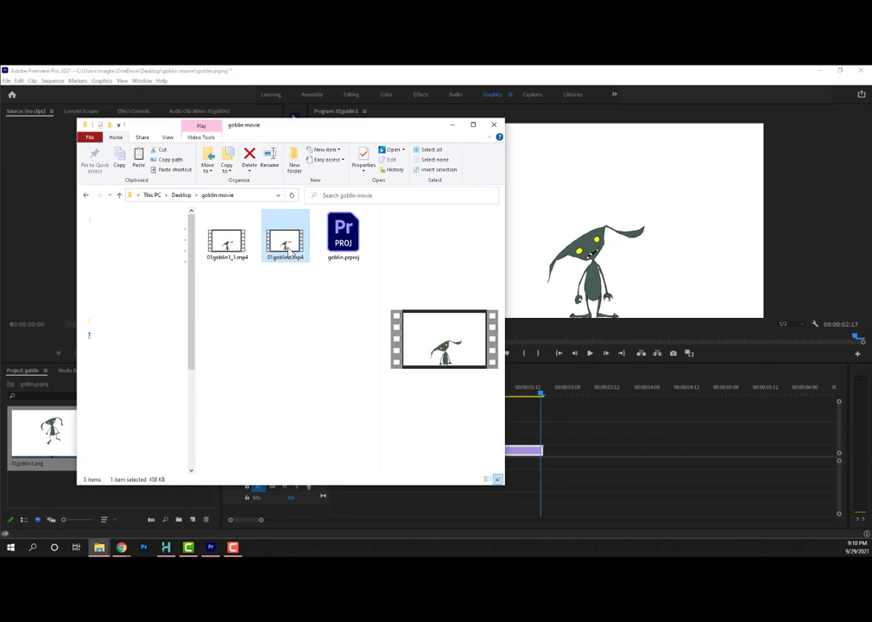
double_click(288, 249)
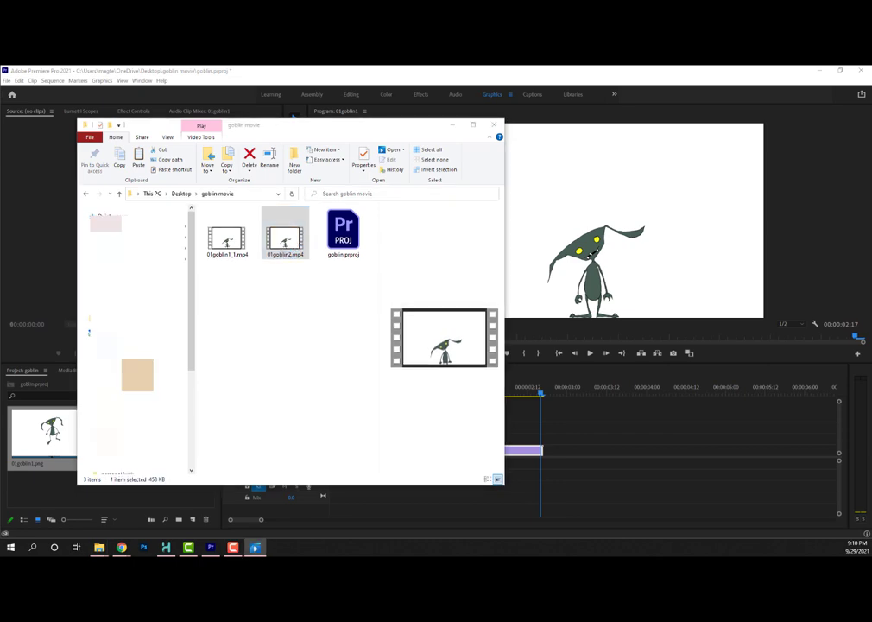